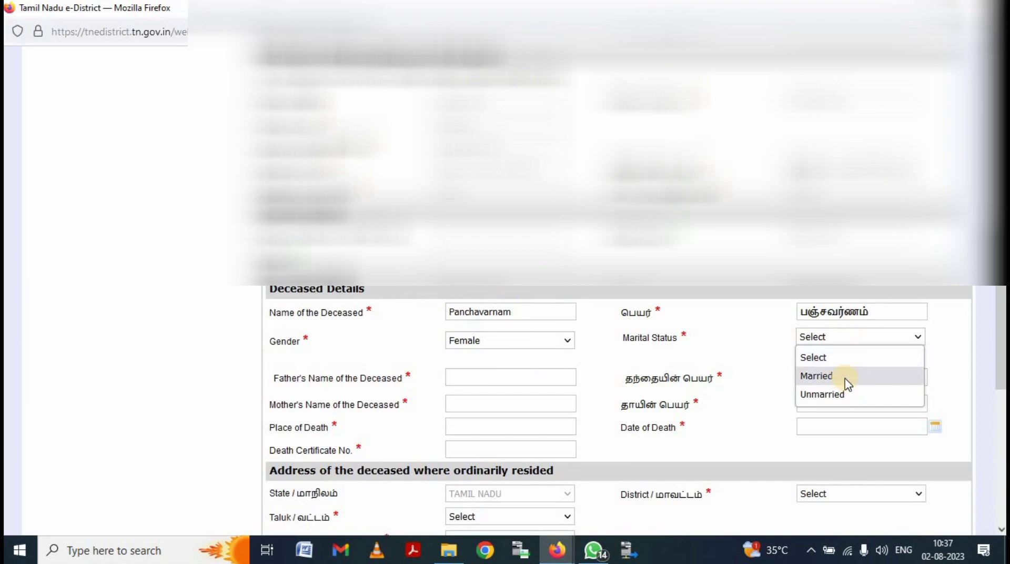
# - Record the deceased's marital status as Married and answer No to having two husbands
pyautogui.click(850, 380)
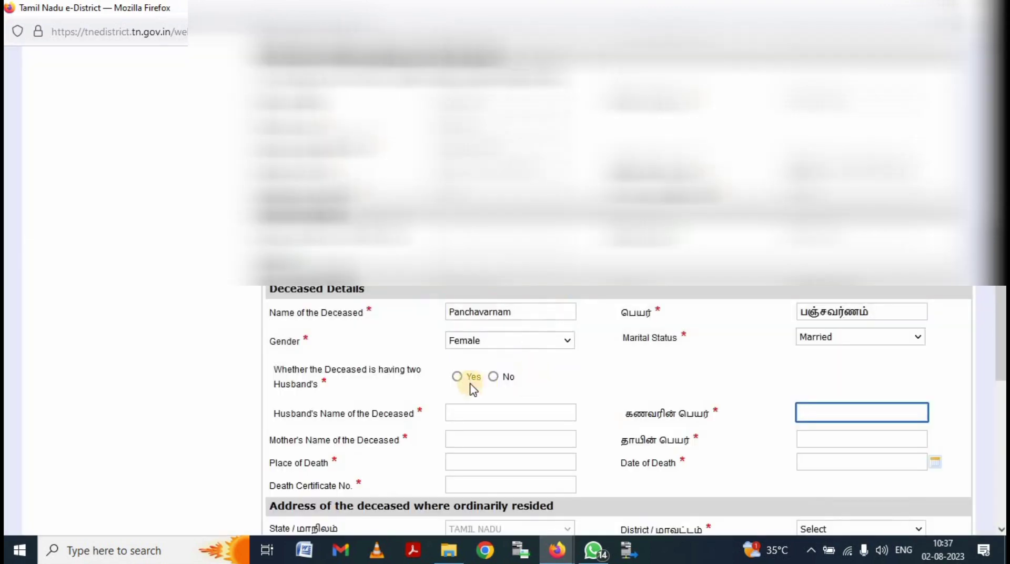
pyautogui.click(493, 377)
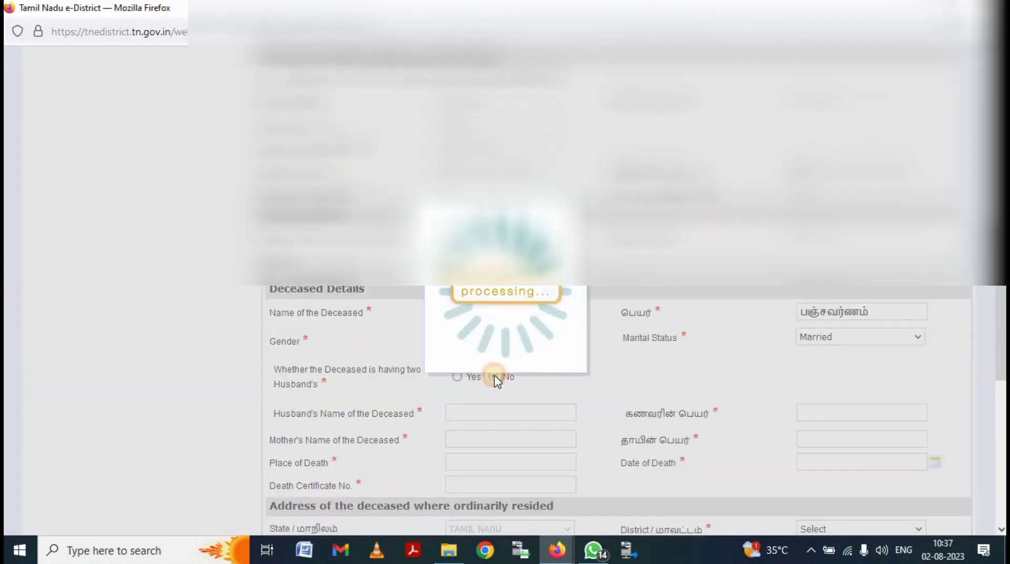
pyautogui.scroll(-3, 496, 377)
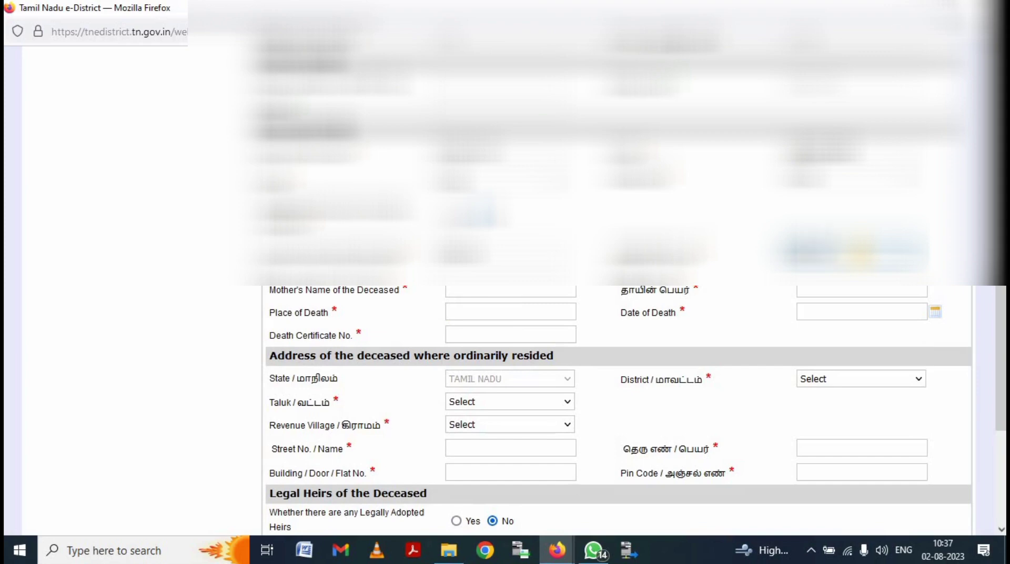
# - Enter the deceased's mother's name in the English Mother's Name field
pyautogui.click(496, 291)
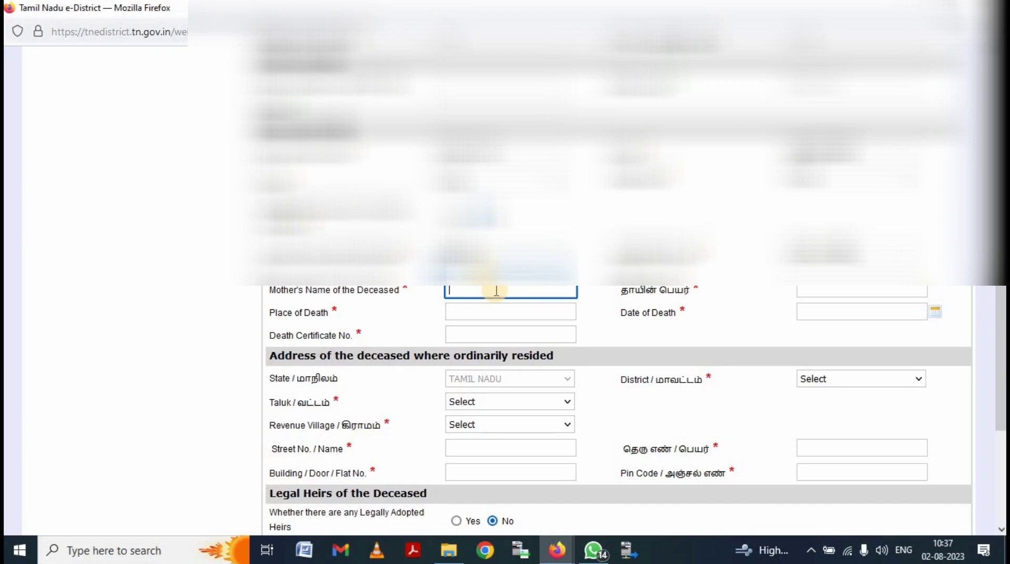
pyautogui.write('ANDIC')
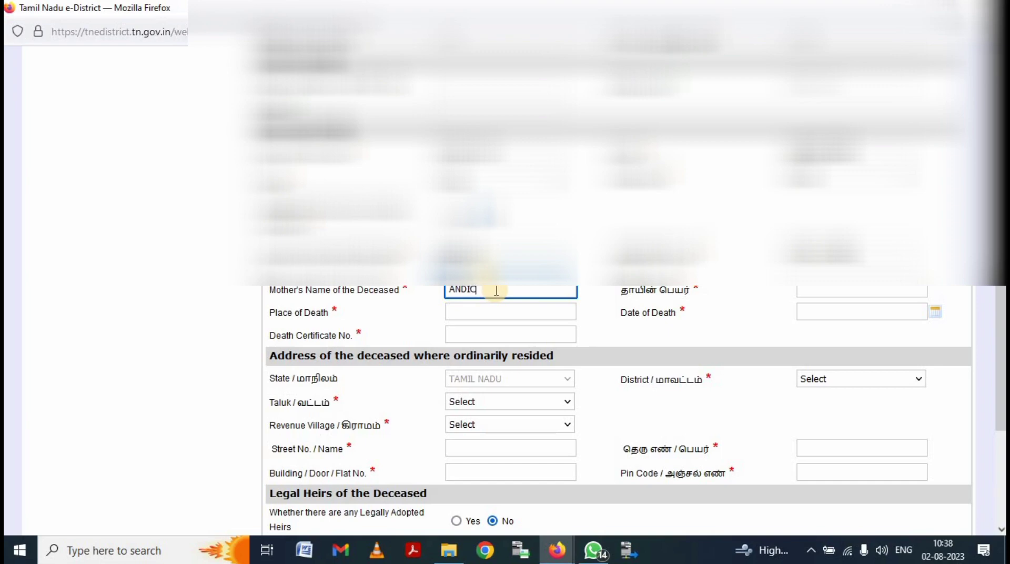
pyautogui.write('HI')
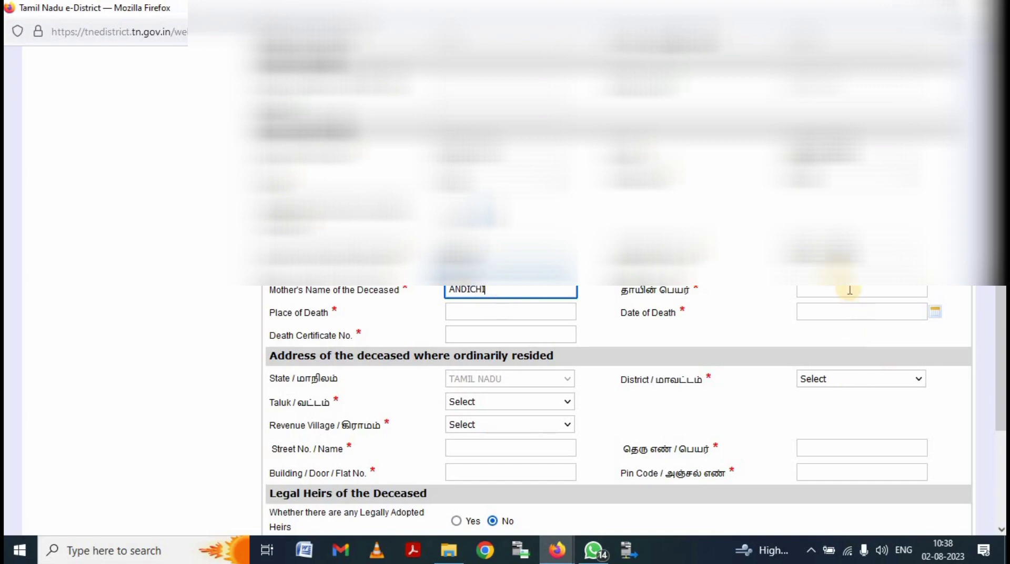
pyautogui.click(848, 290)
pyautogui.write('ANDI')
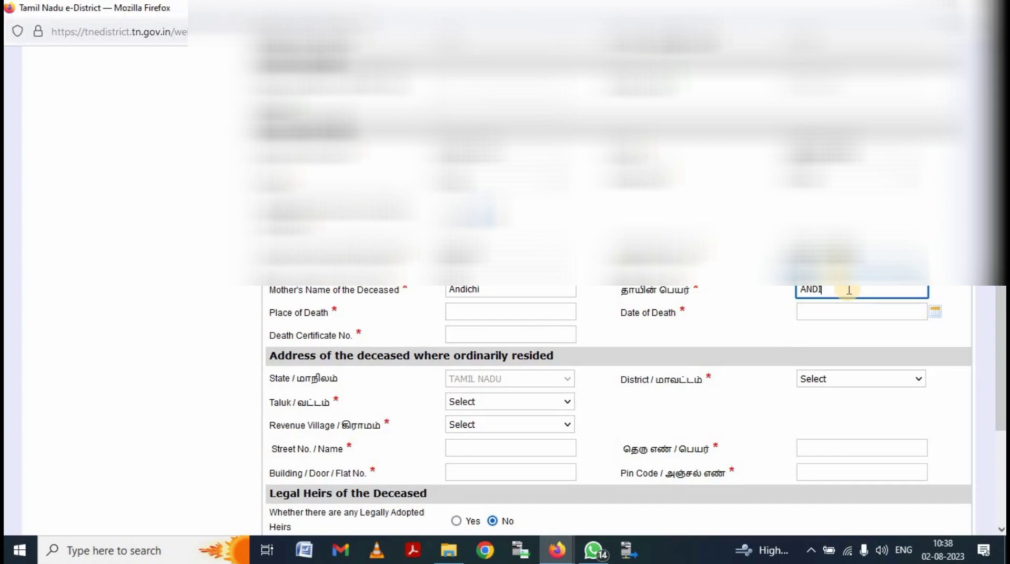
pyautogui.write('CHI')
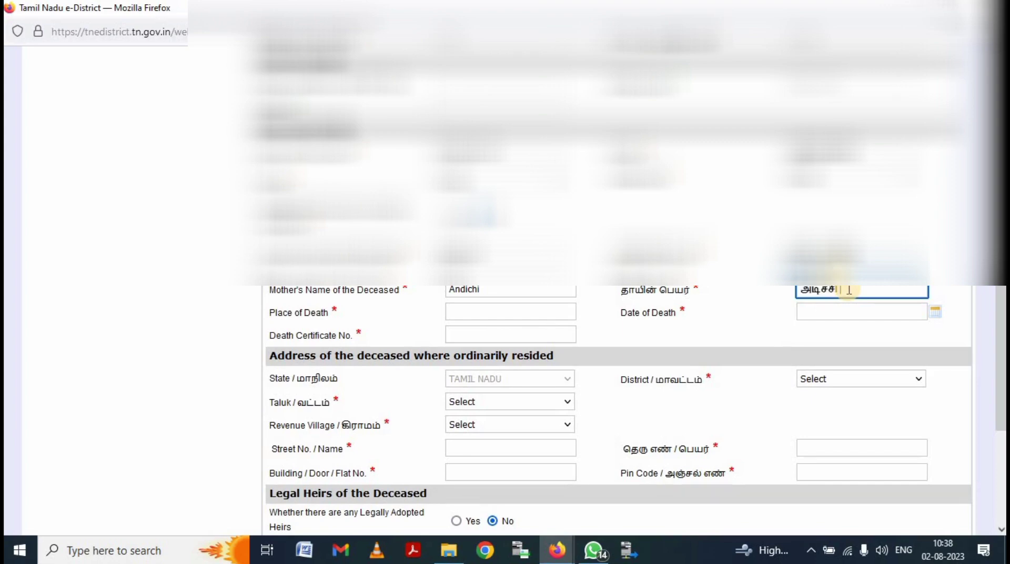
pyautogui.press('BackSpace')
pyautogui.press('BackSpace')
pyautogui.press('BackSpace')
pyautogui.press('BackSpace')
pyautogui.press('BackSpace')
pyautogui.press('BackSpace')
pyautogui.press('BackSpace')
pyautogui.press('BackSpace')
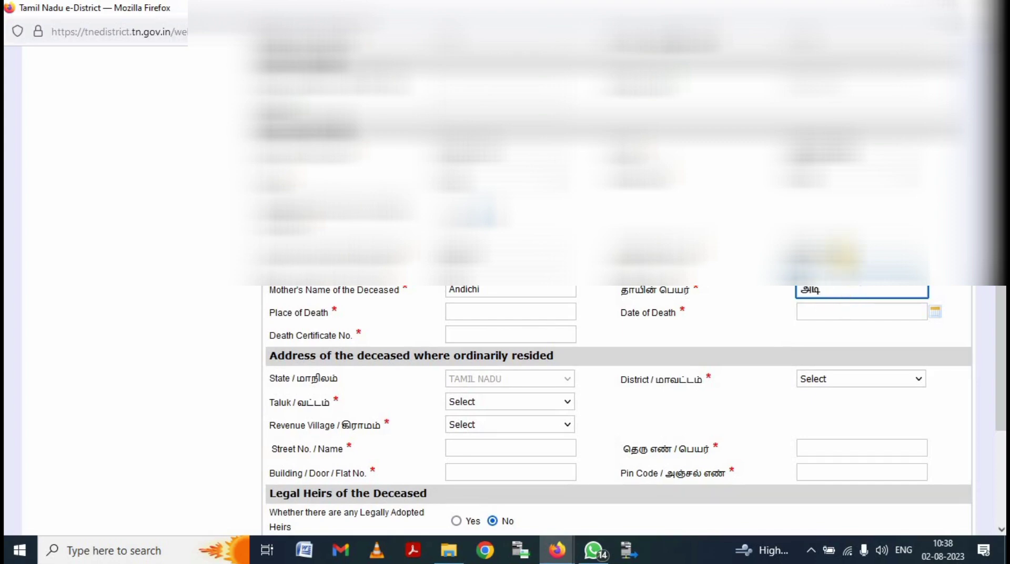
# - Switch the keyboard to Tamil and enter the mother's name in Tamil script
pyautogui.click(903, 550)
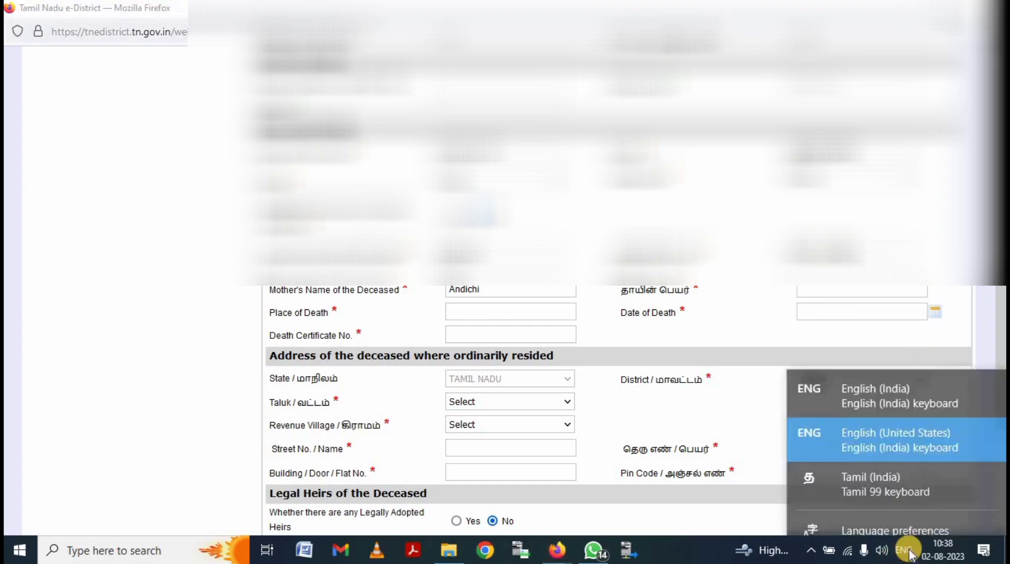
pyautogui.click(889, 469)
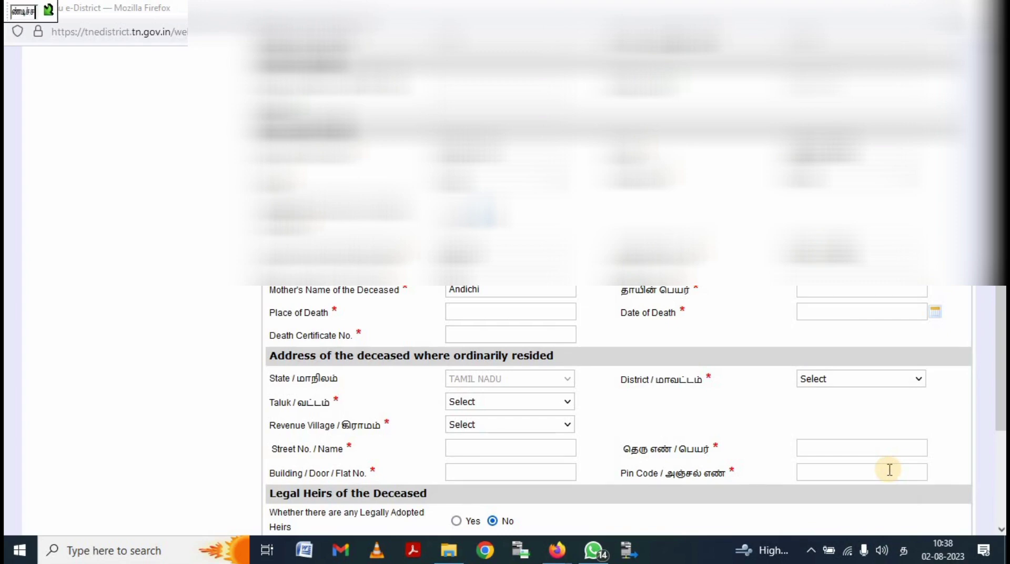
pyautogui.click(847, 289)
pyautogui.click(847, 288)
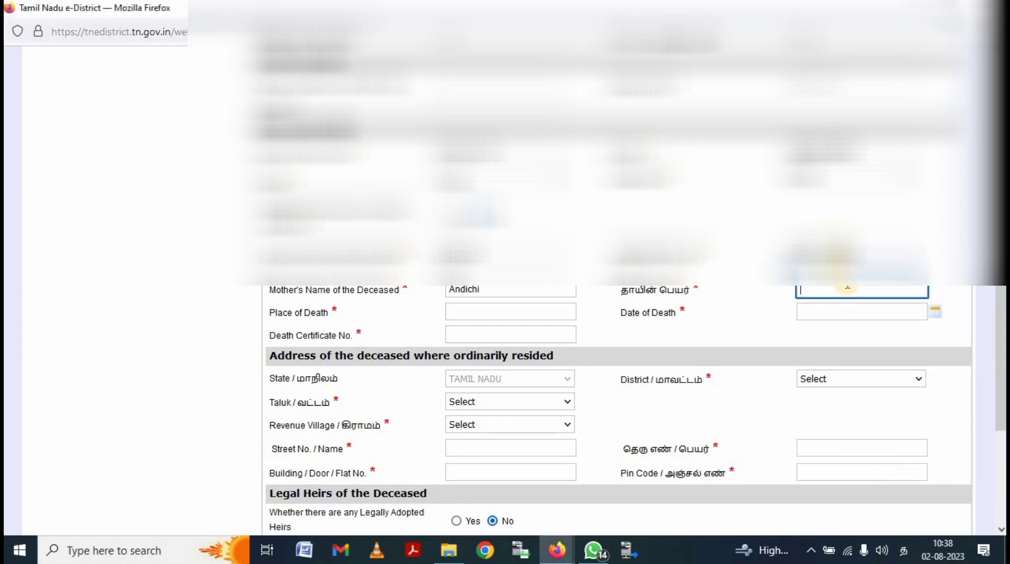
pyautogui.write('ஆண்டி')
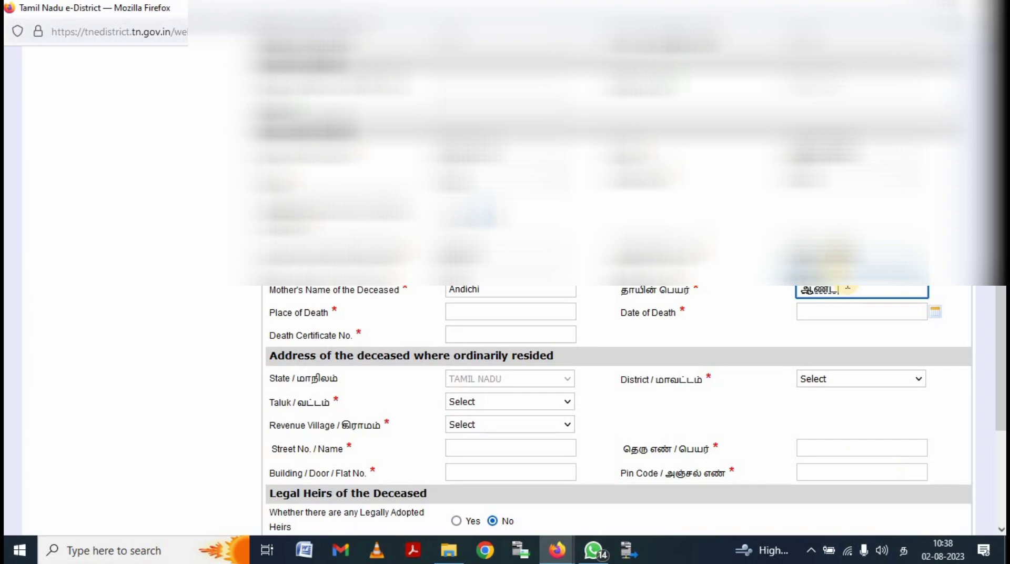
pyautogui.write('ச்சி')
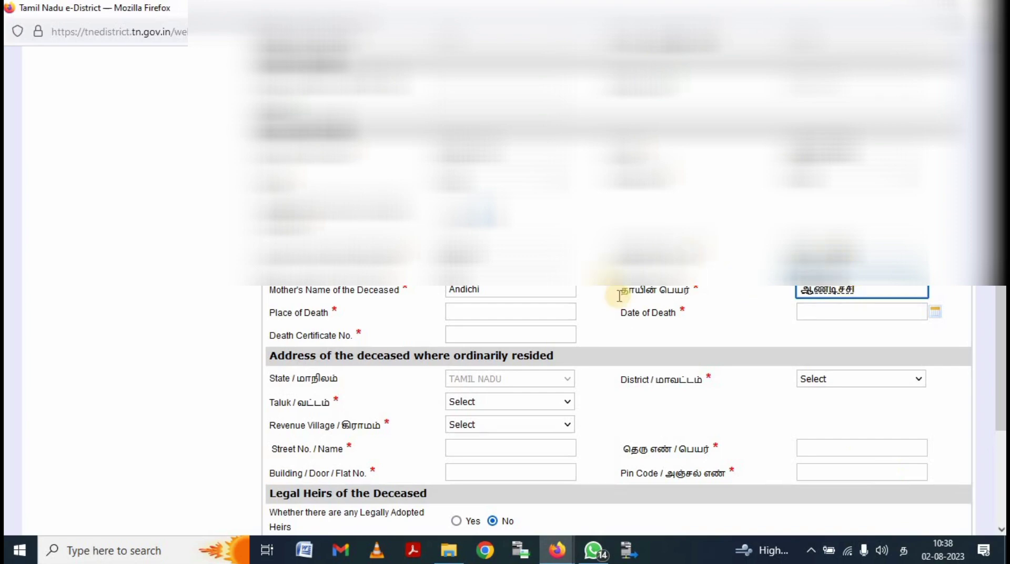
pyautogui.click(501, 316)
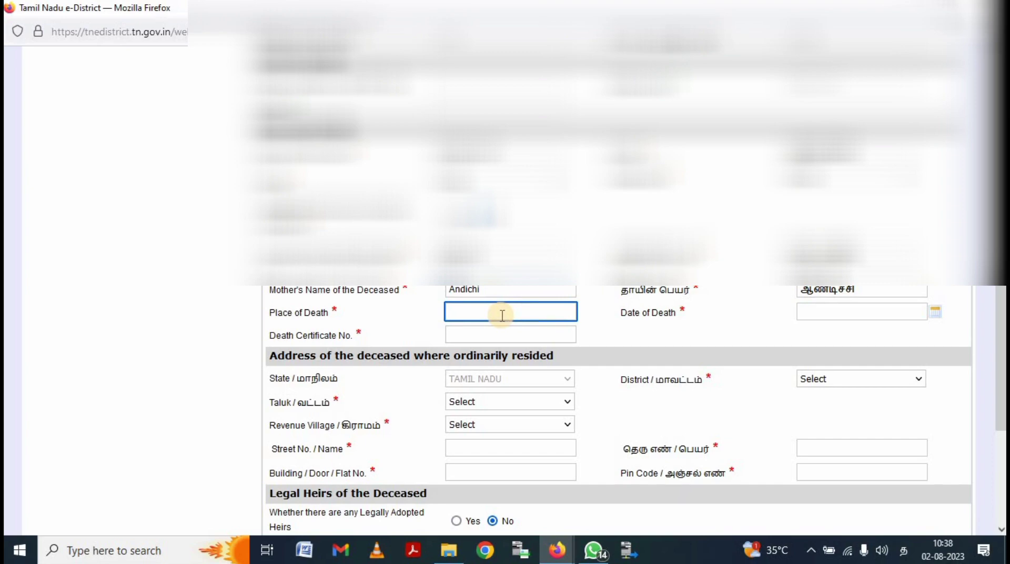
# - Switch the keyboard back to English and enter the place of death
pyautogui.write('ஊர்')
pyautogui.press('BackSpace')
pyautogui.press('BackSpace')
pyautogui.press('BackSpace')
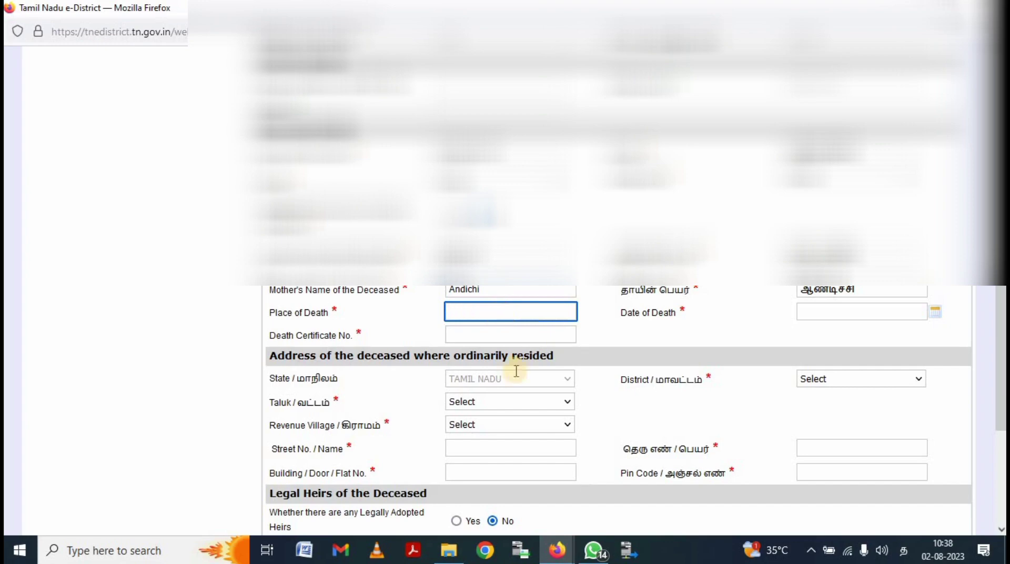
pyautogui.click(902, 553)
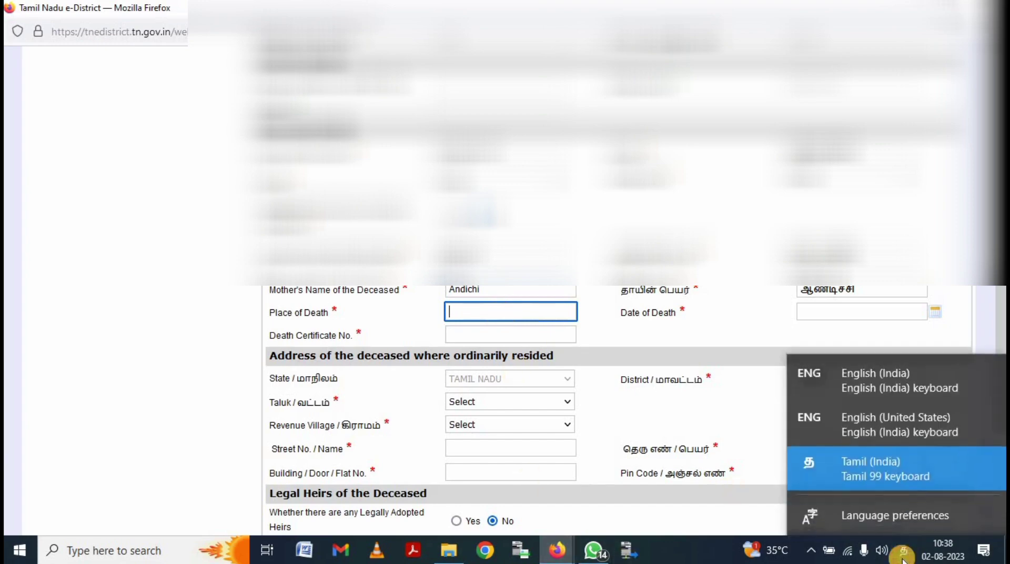
pyautogui.click(900, 424)
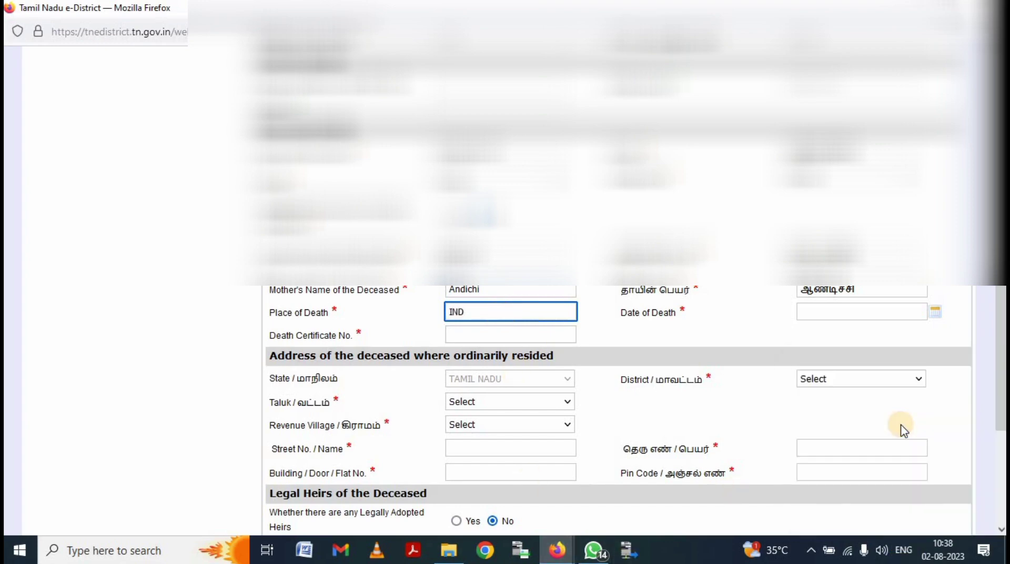
# - Set the date of death to 30 June 2023 in the calendar
pyautogui.click(838, 314)
pyautogui.click(838, 315)
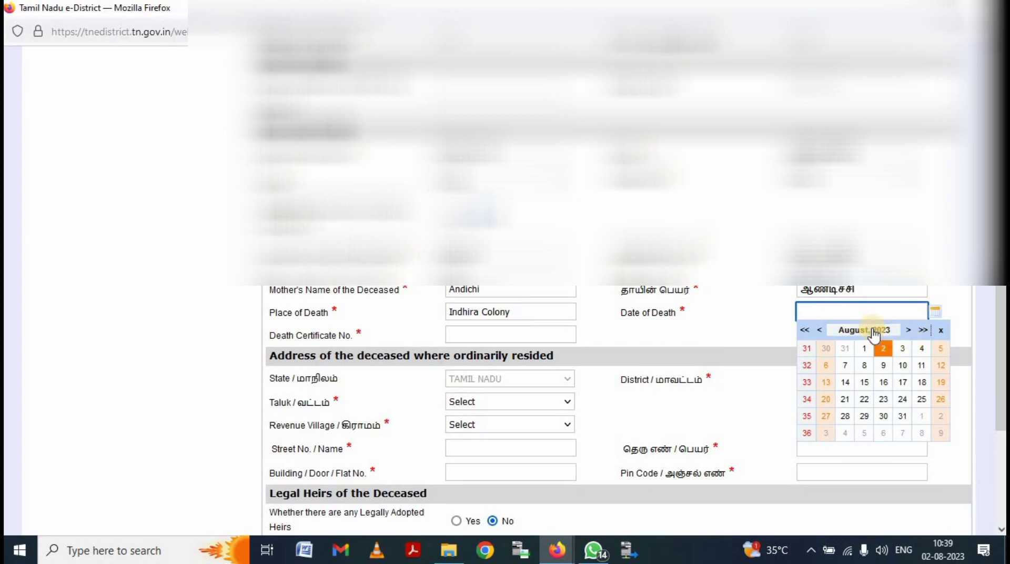
pyautogui.click(819, 331)
pyautogui.click(819, 330)
pyautogui.click(819, 330)
pyautogui.click(819, 330)
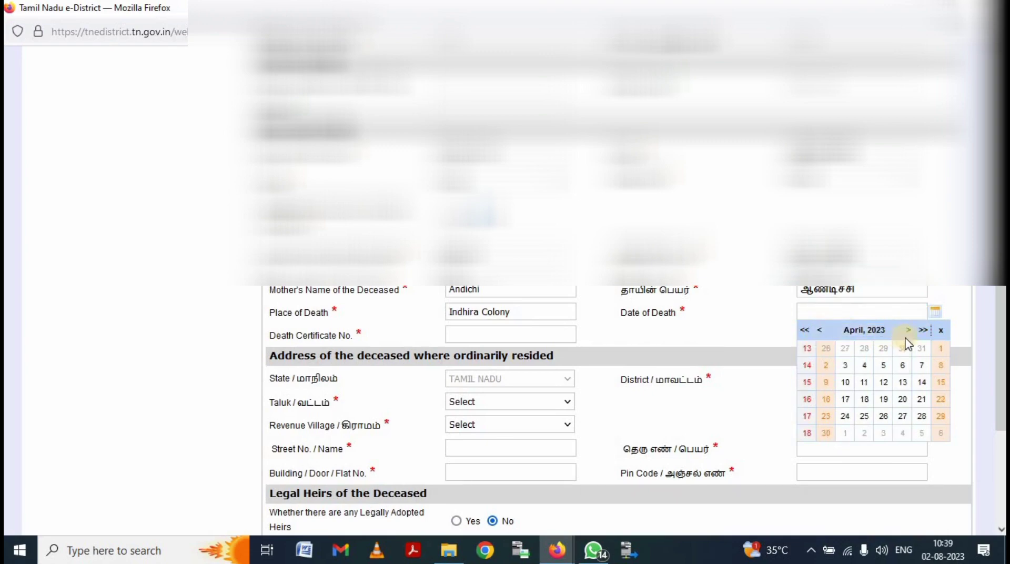
pyautogui.click(908, 330)
pyautogui.click(908, 330)
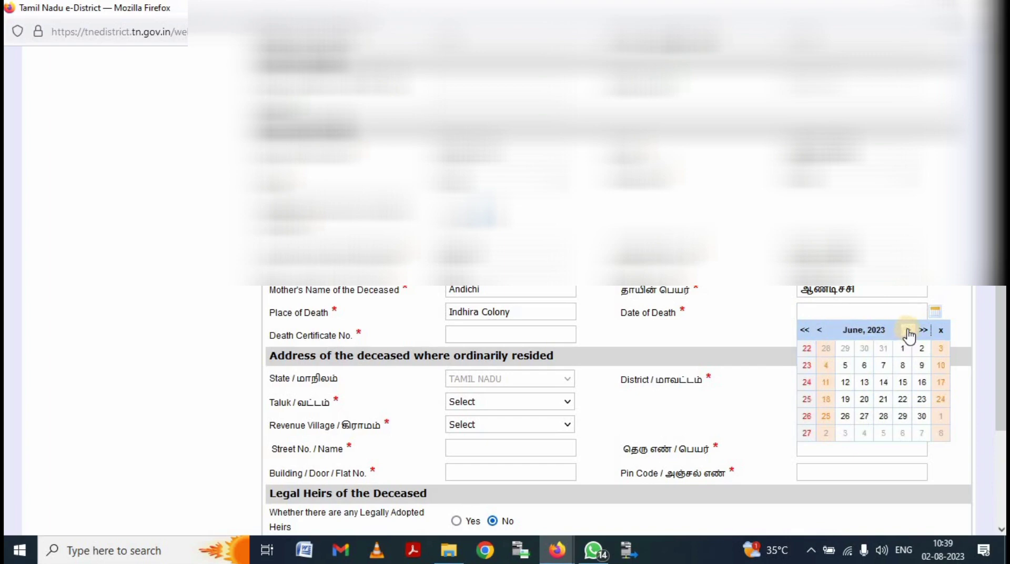
pyautogui.click(922, 416)
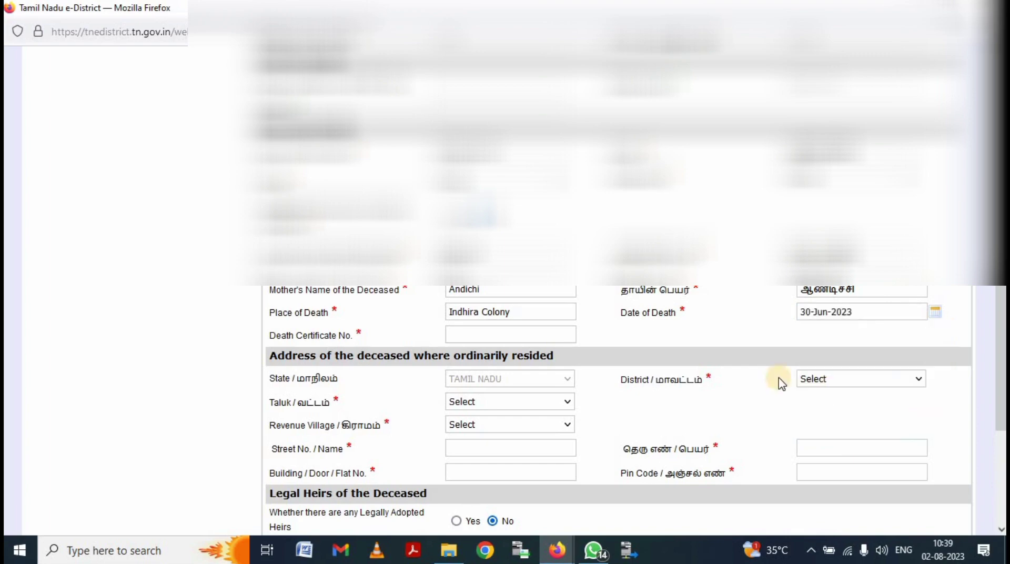
# - Enter the deceased's 2023 death certificate number in the Death Certificate No. field
pyautogui.click(542, 338)
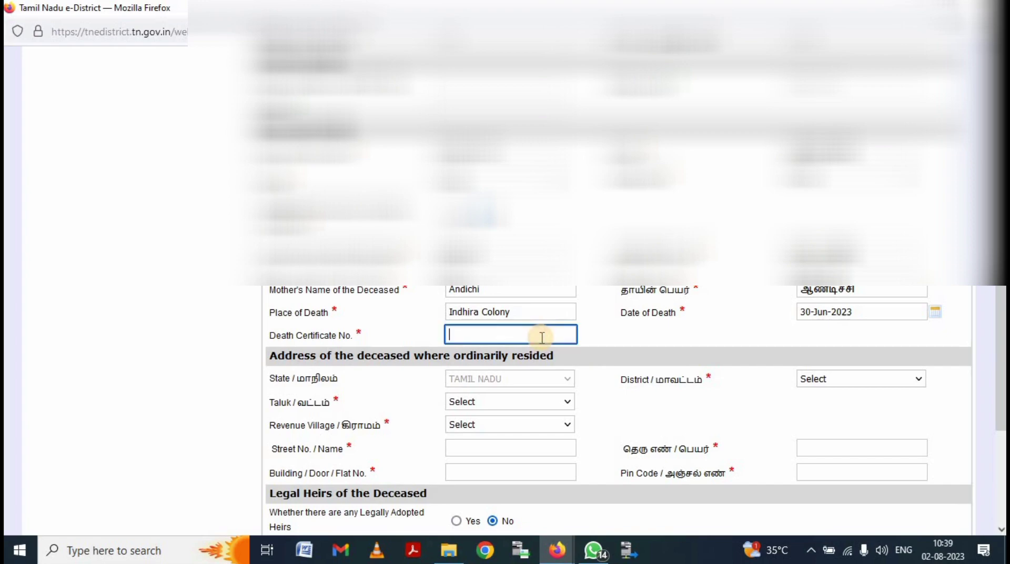
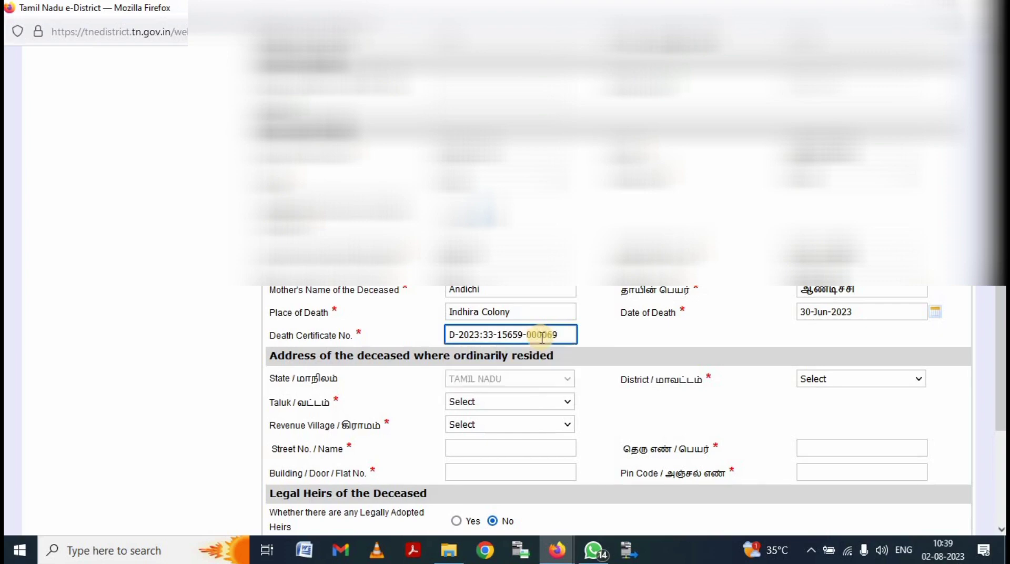
pyautogui.click(679, 332)
# - Select district Virudhunagar, taluk Sivakasi and revenue village Anuppankulam for the address
pyautogui.scroll(-3, 554, 354)
pyautogui.click(861, 228)
pyautogui.scroll(-8, 842, 473)
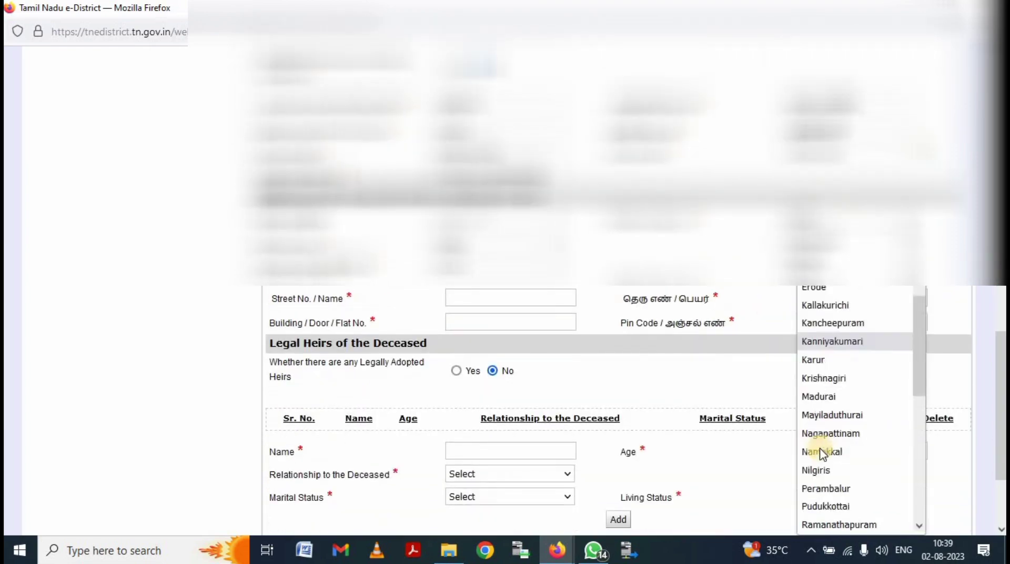
pyautogui.click(849, 506)
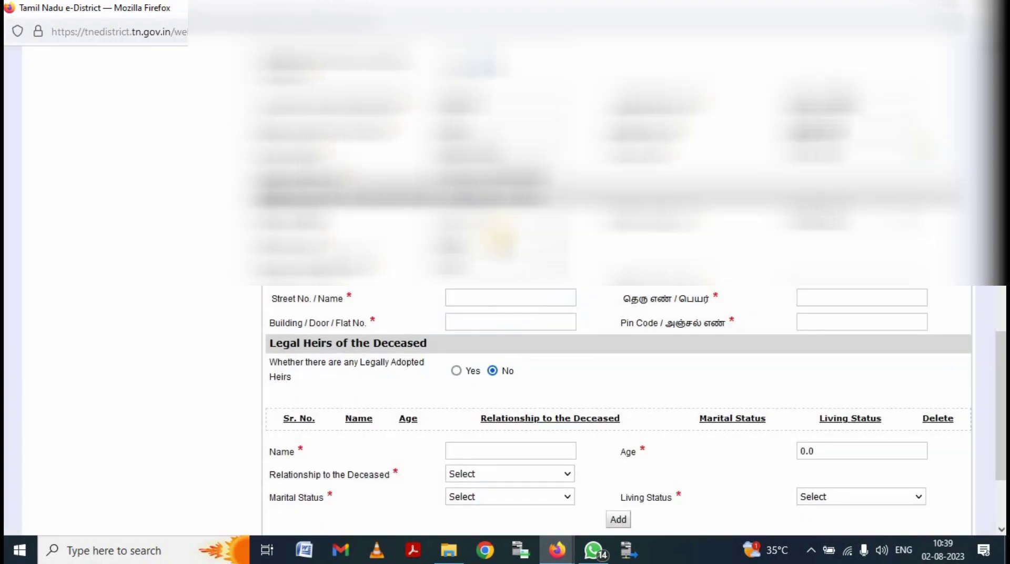
pyautogui.click(505, 269)
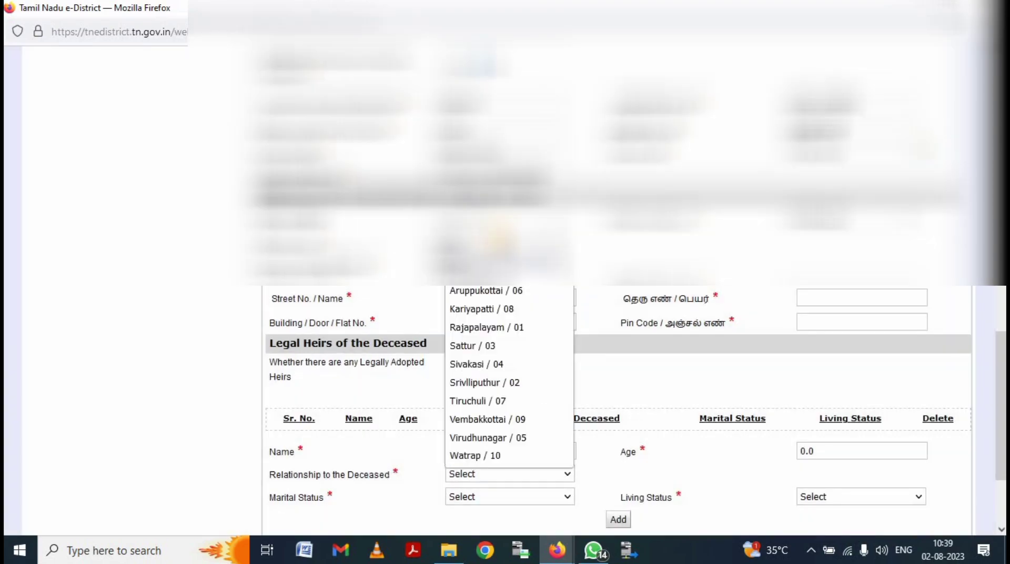
pyautogui.click(495, 364)
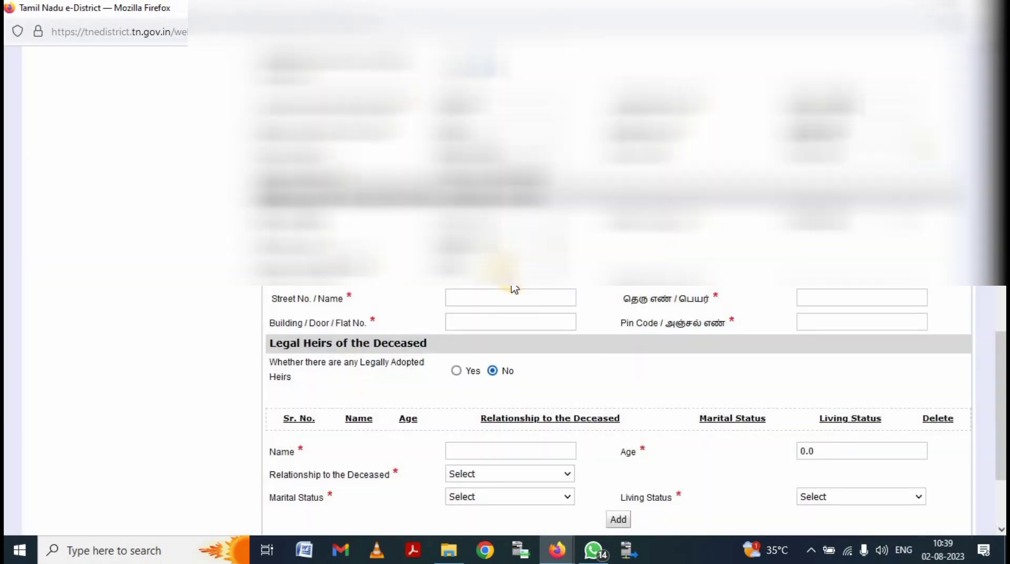
pyautogui.click(514, 292)
pyautogui.click(586, 368)
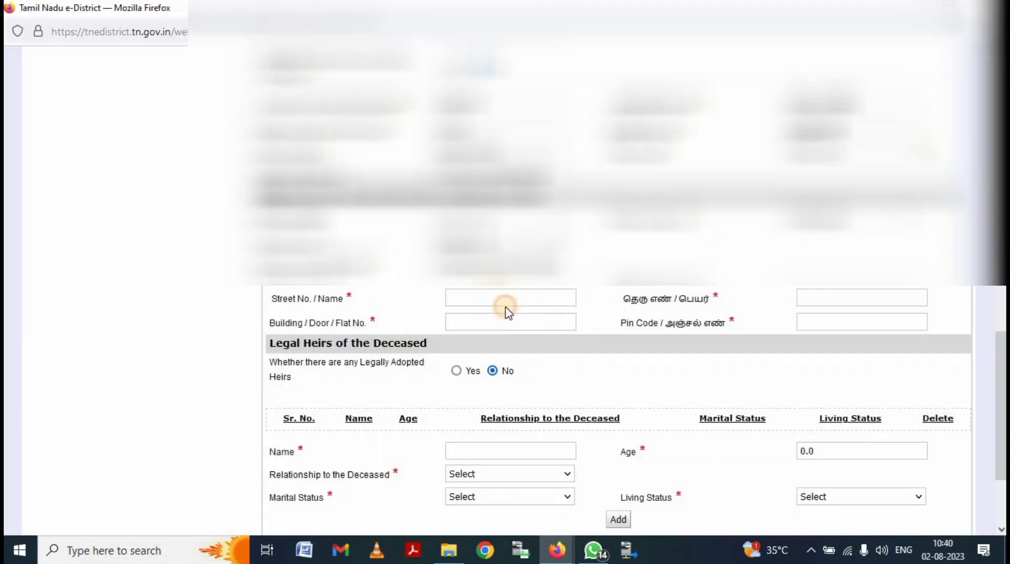
# - Fill in the building/door number and the street name of the address
pyautogui.click(506, 298)
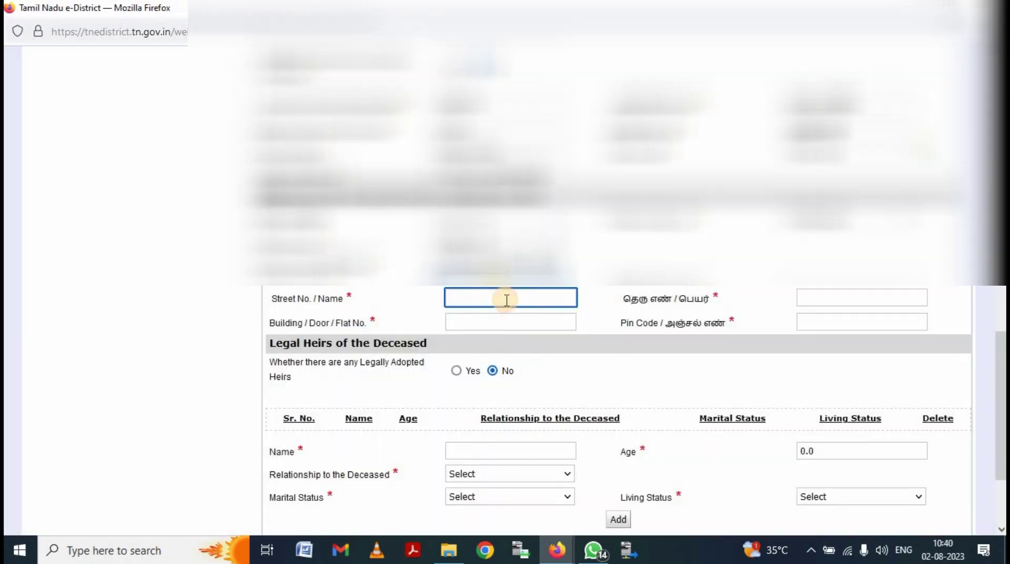
pyautogui.click(502, 323)
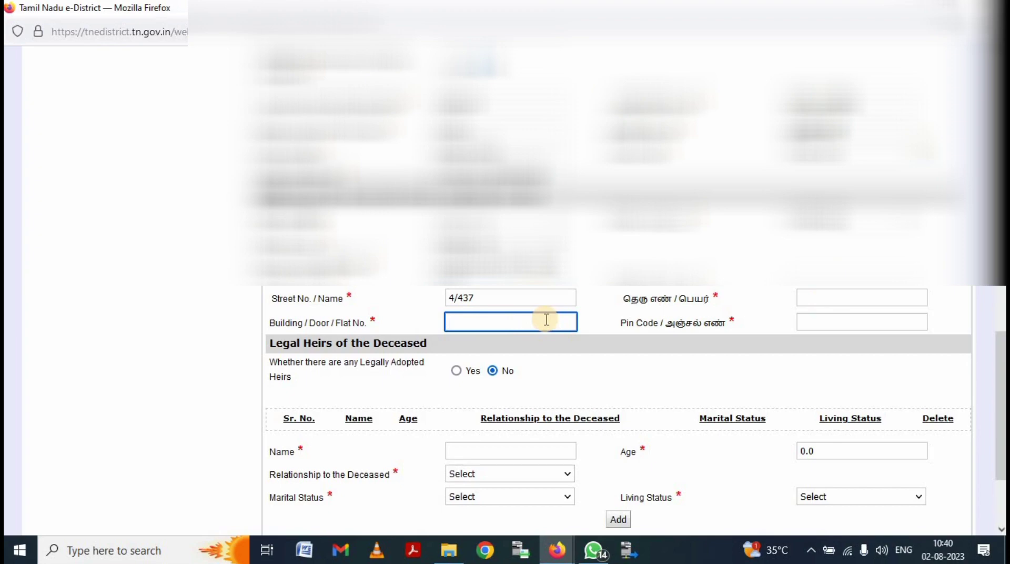
pyautogui.tripleClick(526, 297)
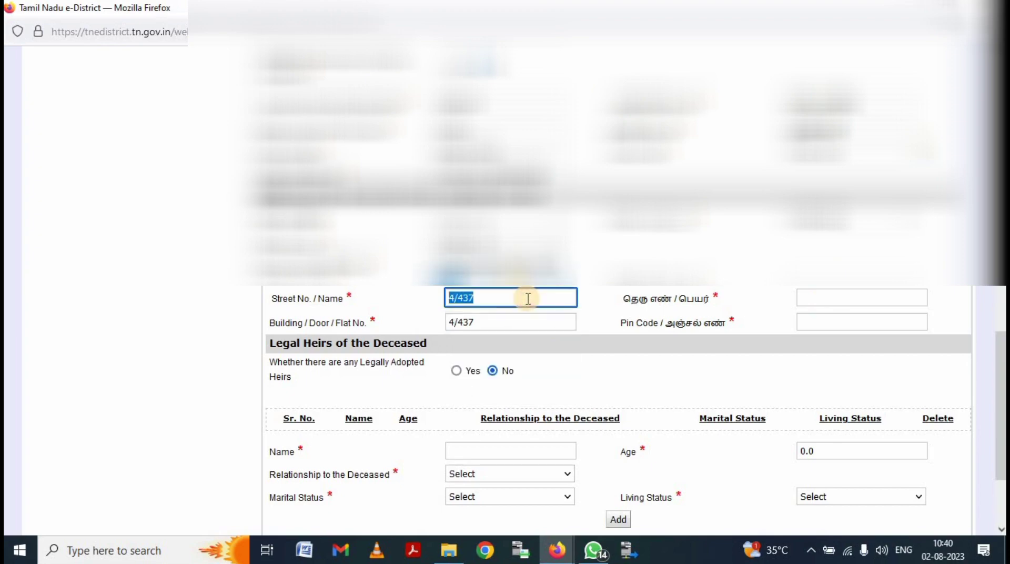
pyautogui.press('BackSpace')
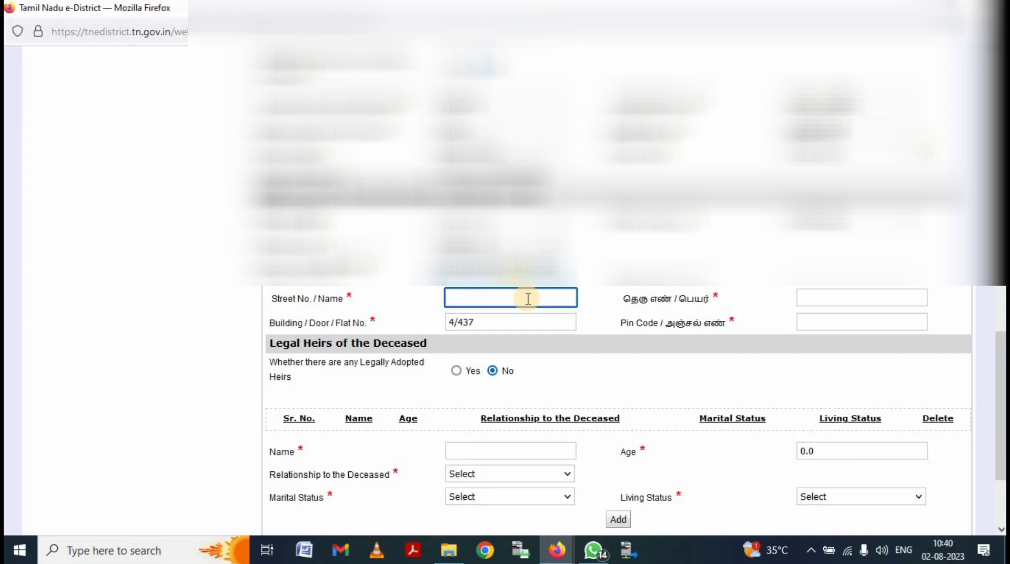
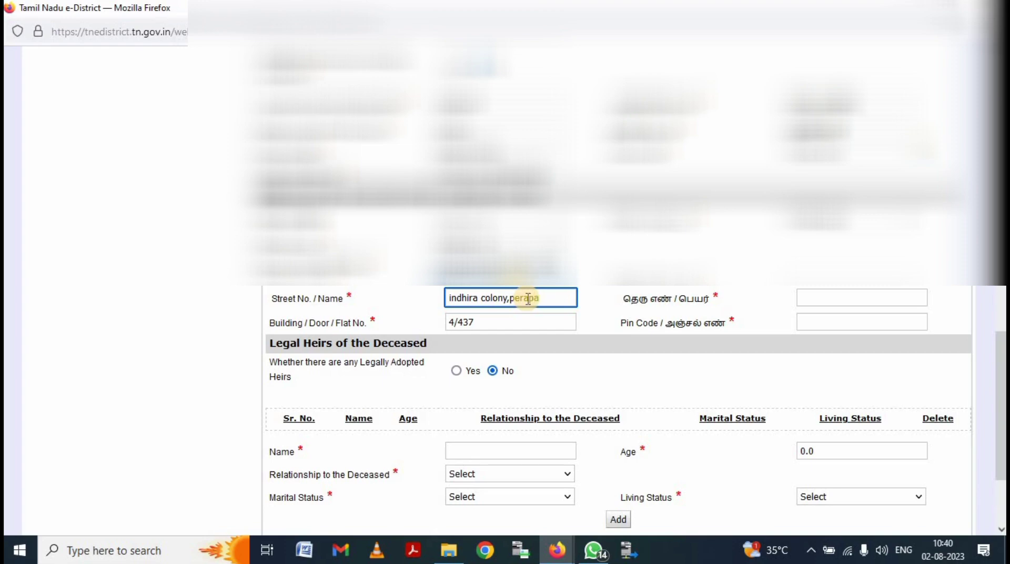
# - Fill in the Tamil street name from the saved autofill suggestion
pyautogui.click(856, 297)
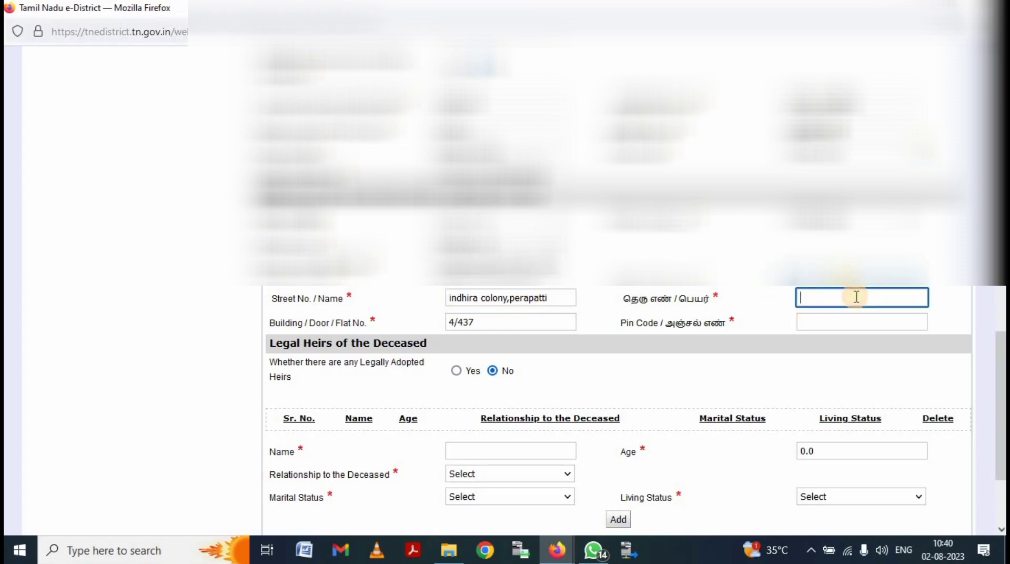
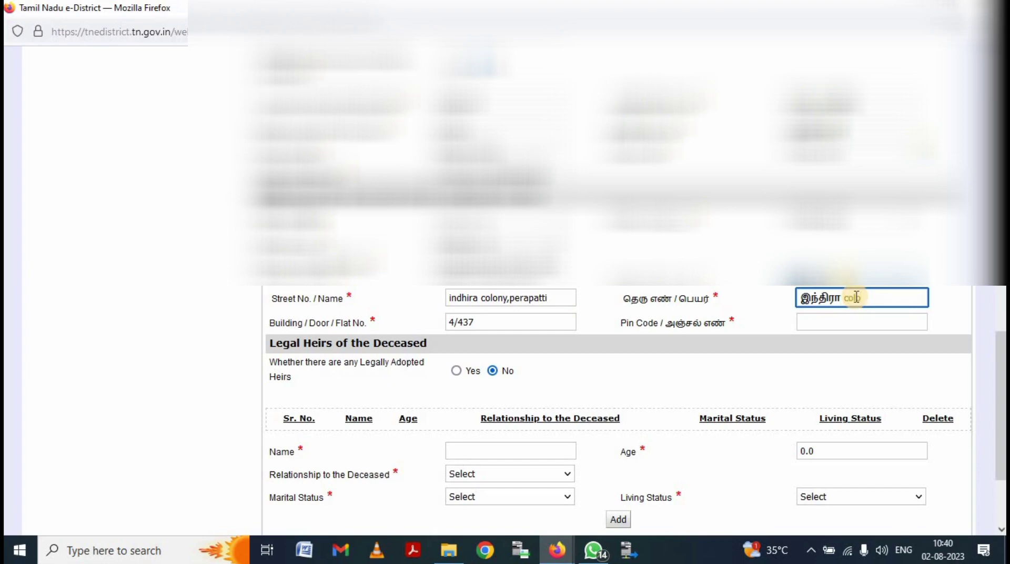
pyautogui.click(861, 315)
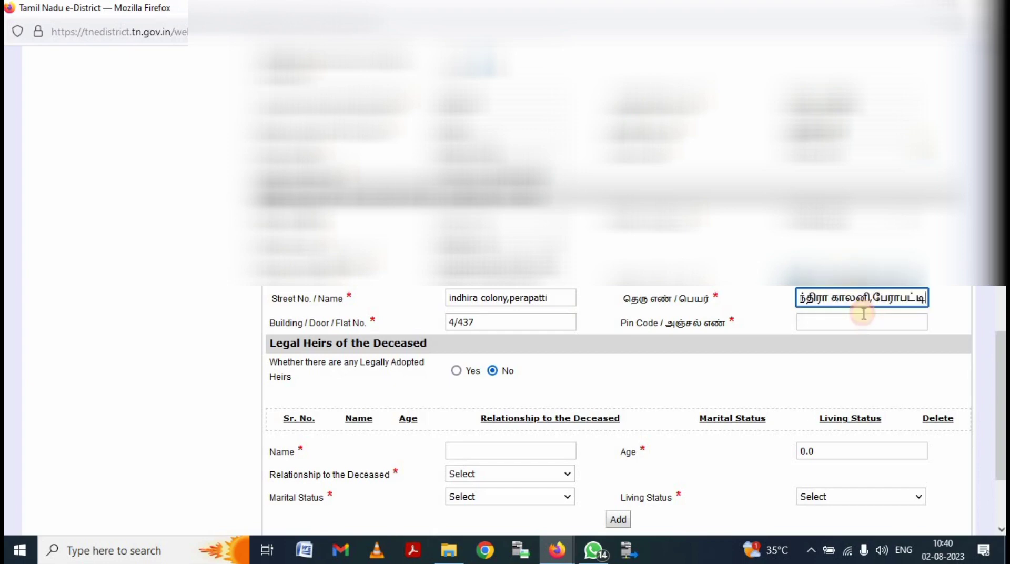
# - Enter the address pin code
pyautogui.click(854, 319)
pyautogui.write('626189')
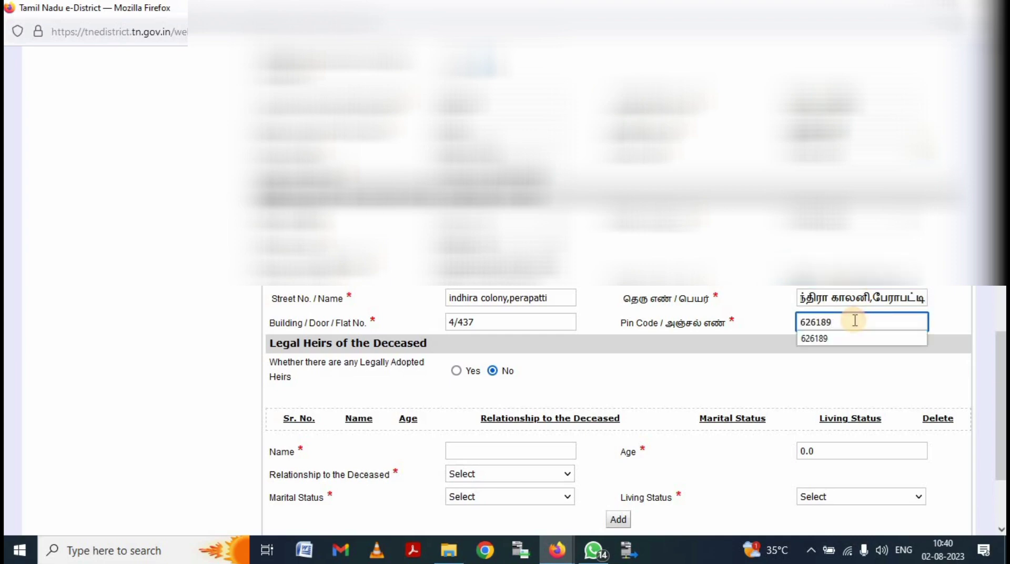
pyautogui.scroll(-3, 670, 354)
pyautogui.click(514, 318)
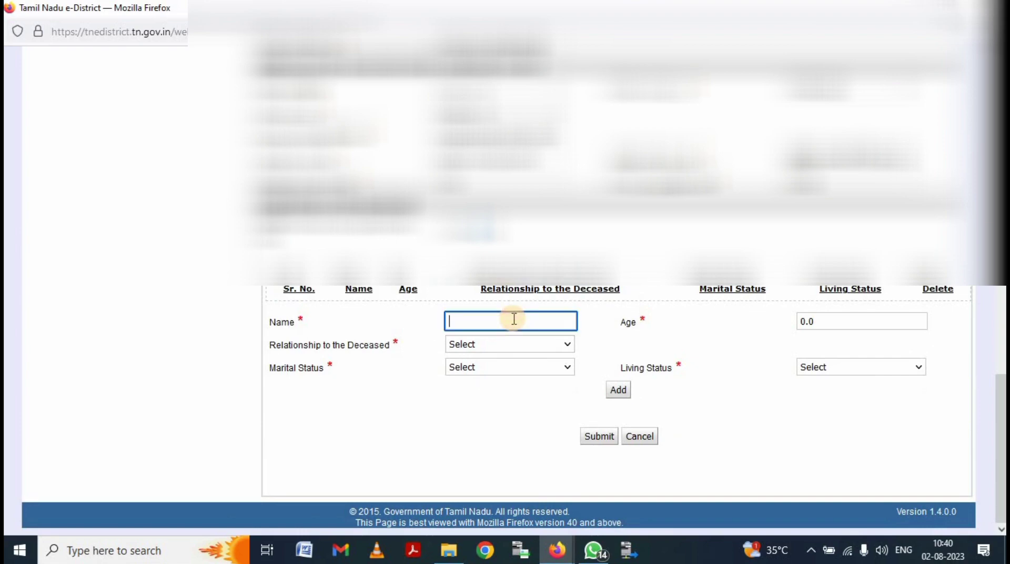
# - Enter the husband's name and age 60 as the first legal heir
pyautogui.scroll(10, 514, 319)
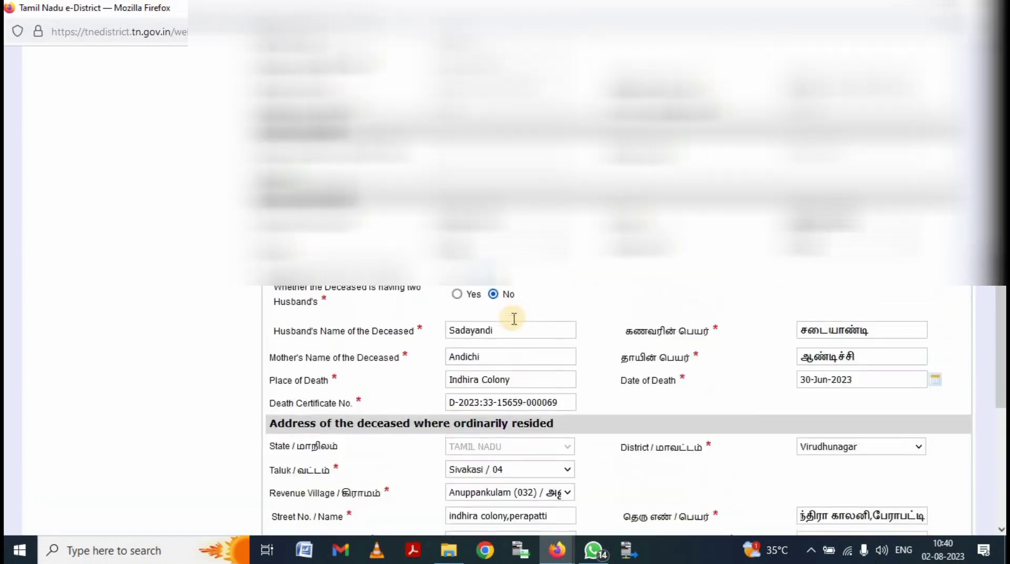
pyautogui.scroll(3, 615, 411)
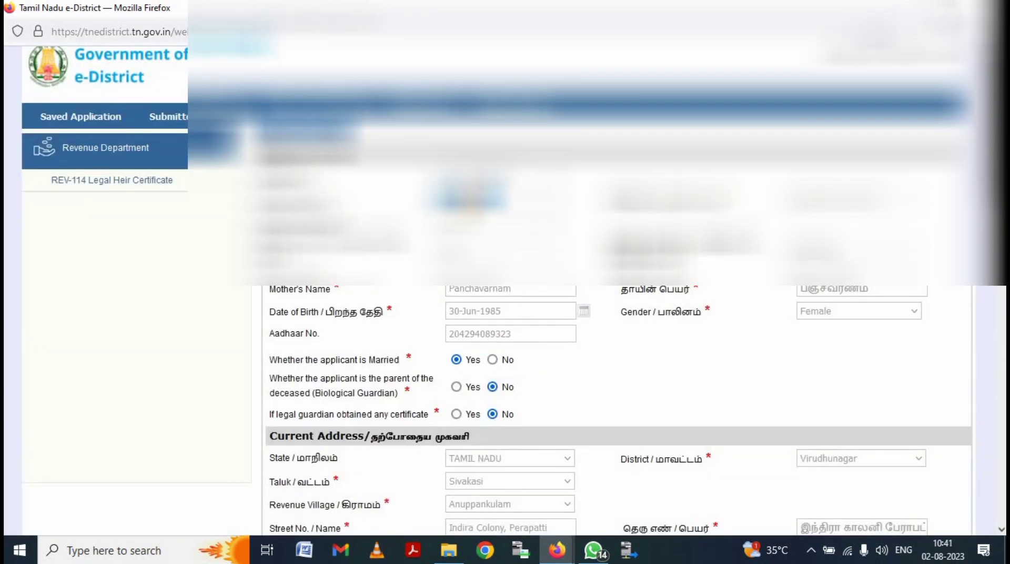
pyautogui.scroll(-4, 514, 327)
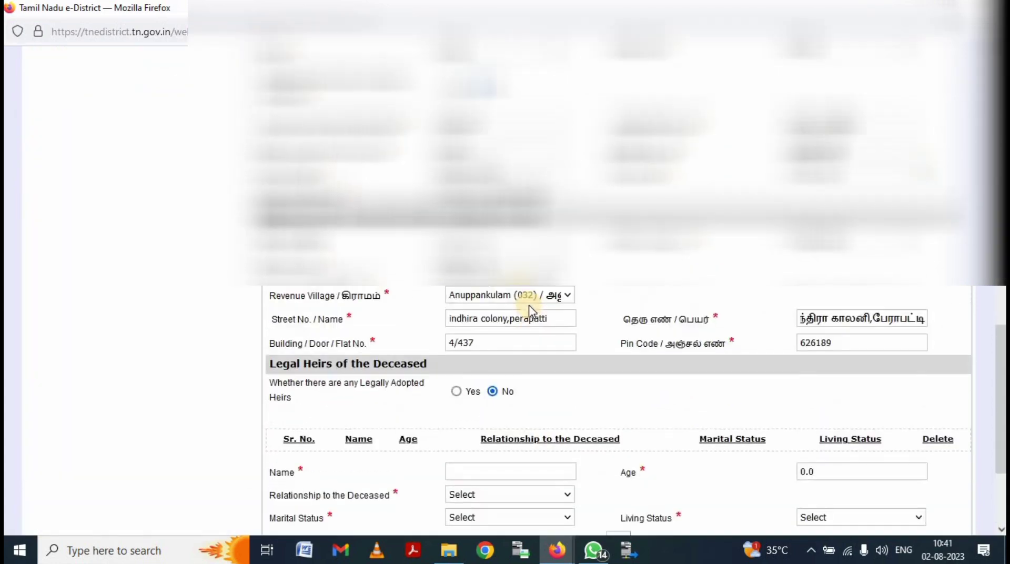
pyautogui.scroll(2, 615, 410)
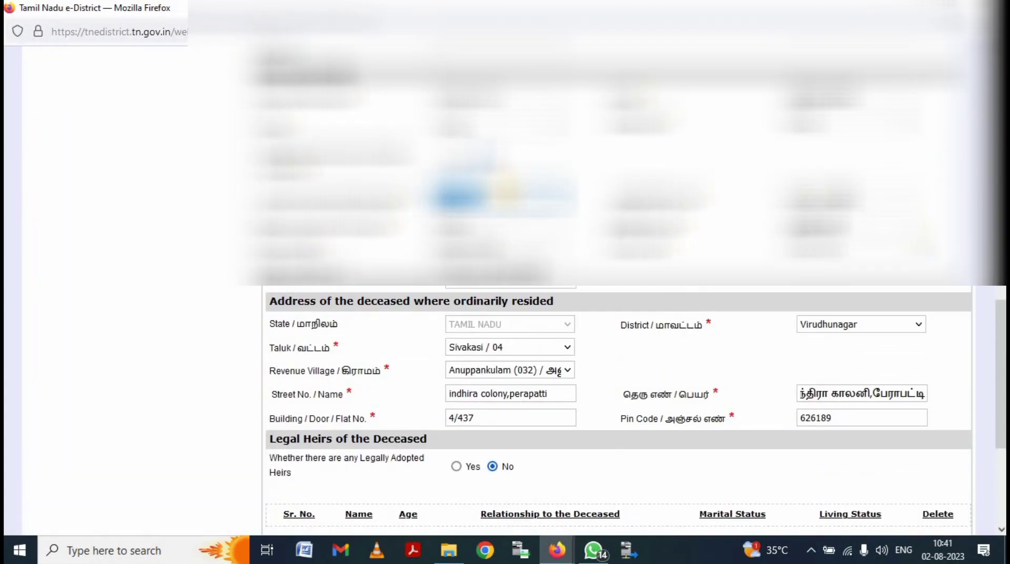
pyautogui.scroll(-4, 547, 252)
pyautogui.click(516, 319)
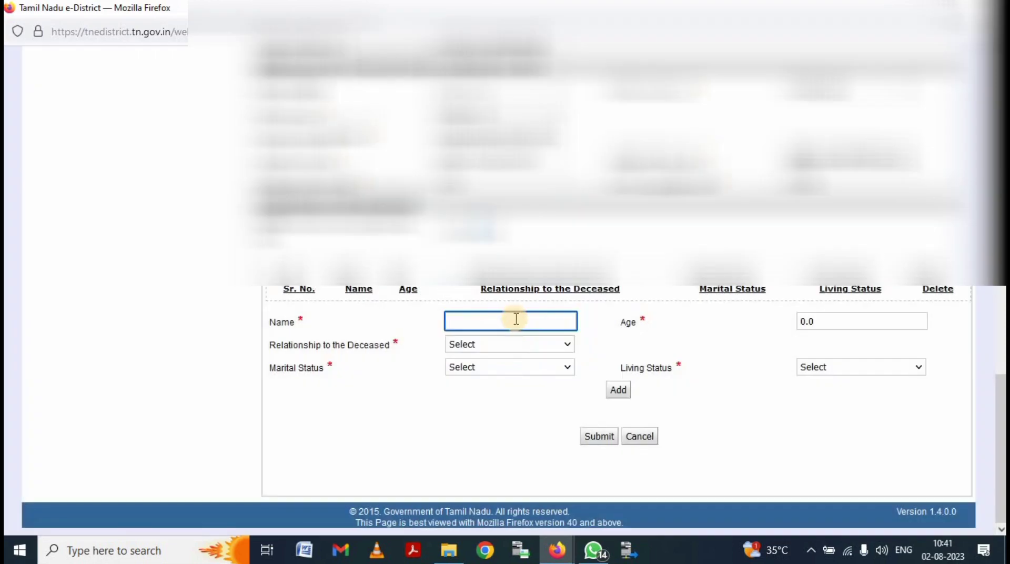
pyautogui.write('Sadayandi')
pyautogui.click(851, 321)
pyautogui.press('BackSpace')
pyautogui.press('BackSpace')
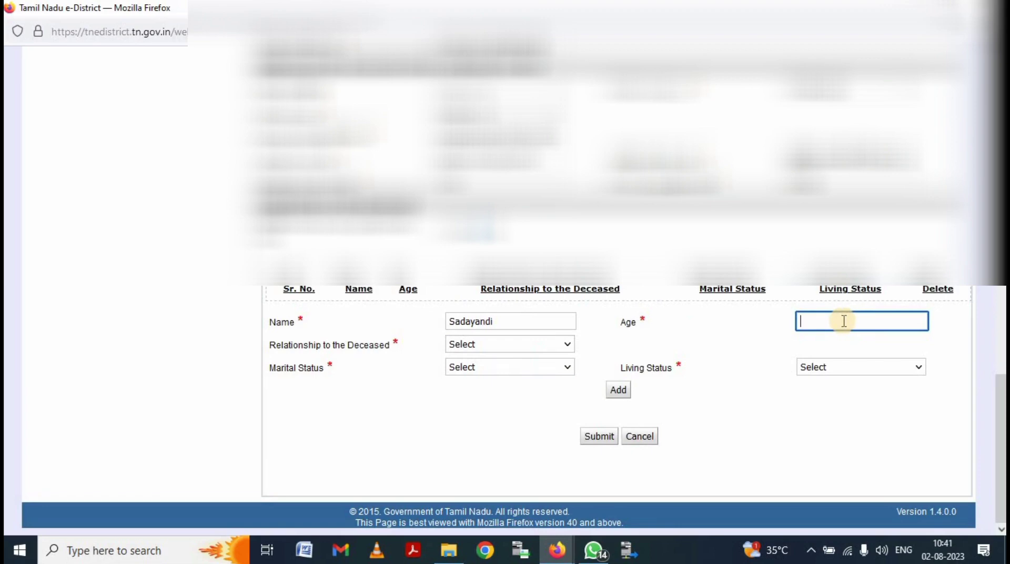
pyautogui.write('60')
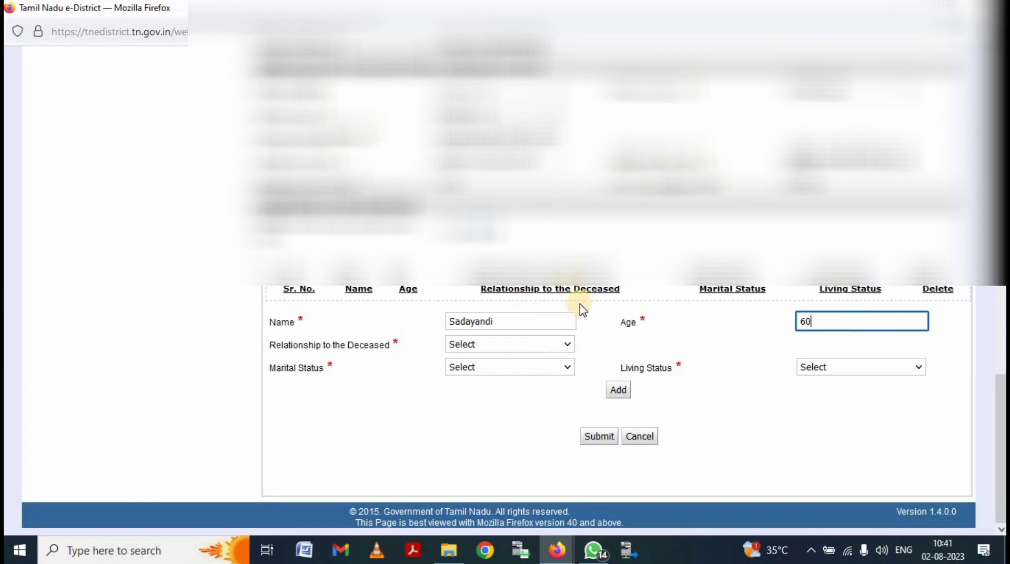
# - Set relationship Husband, marital status Widower, living status Alive, and add the heir row
pyautogui.click(515, 345)
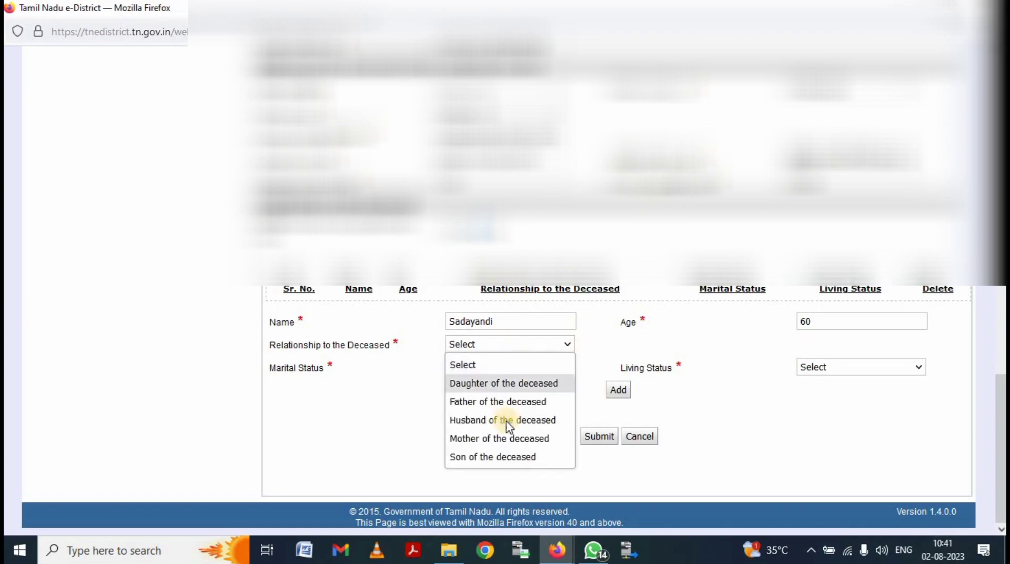
pyautogui.click(508, 419)
pyautogui.click(514, 368)
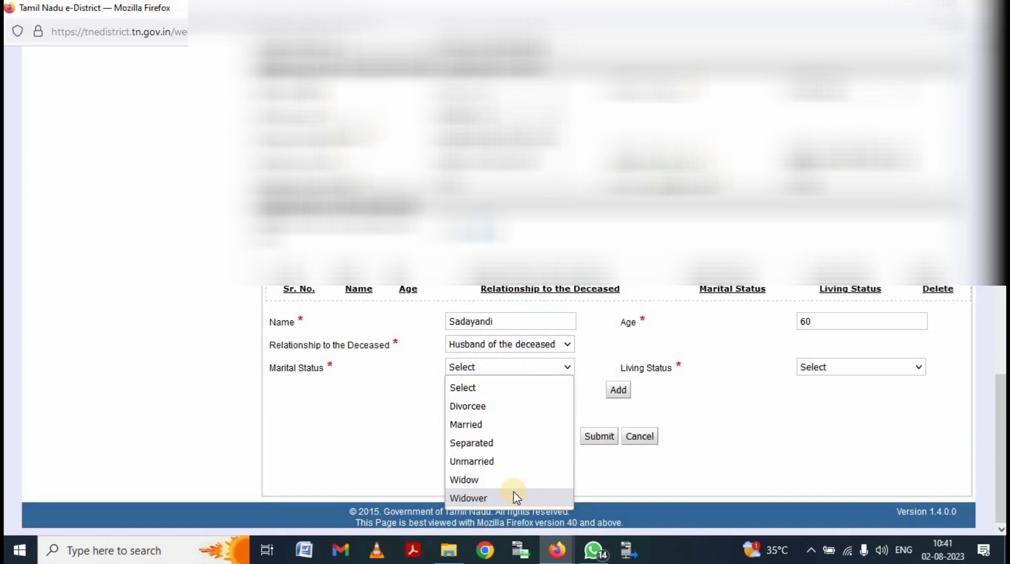
pyautogui.click(516, 497)
pyautogui.click(880, 369)
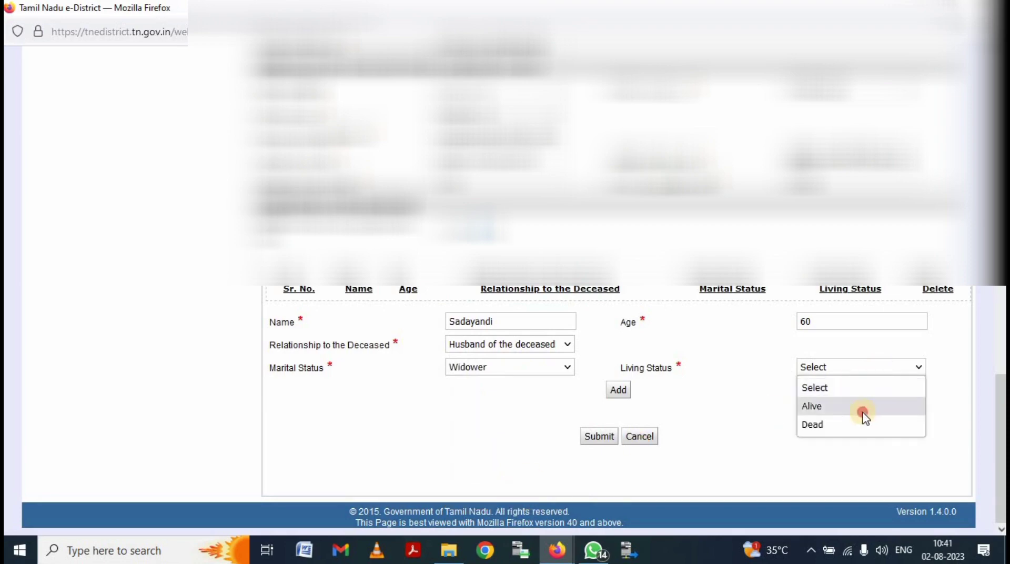
pyautogui.click(864, 412)
pyautogui.click(618, 389)
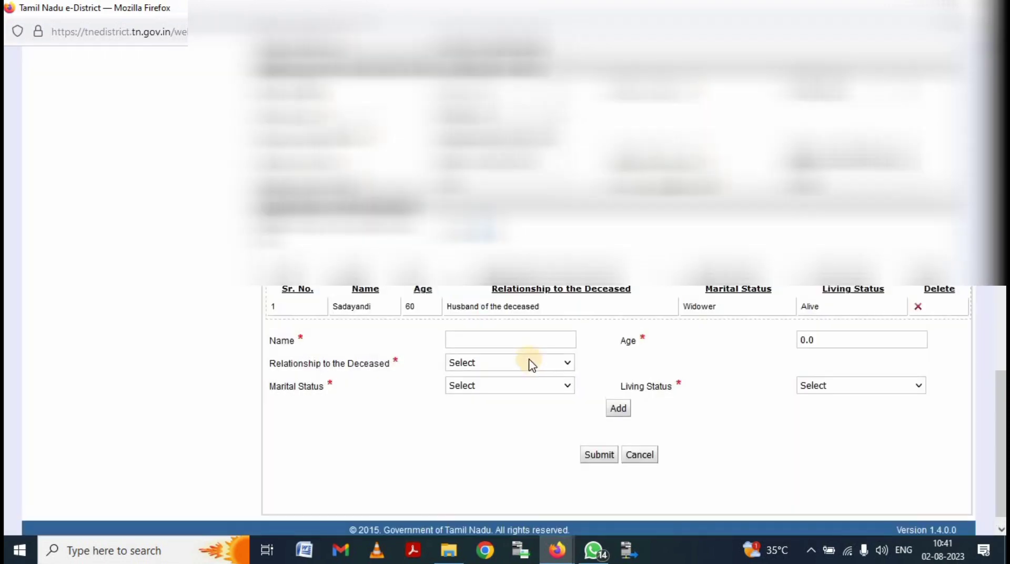
# - Enter the daughter's name and age 35 as the second legal heir
pyautogui.scroll(15, 534, 258)
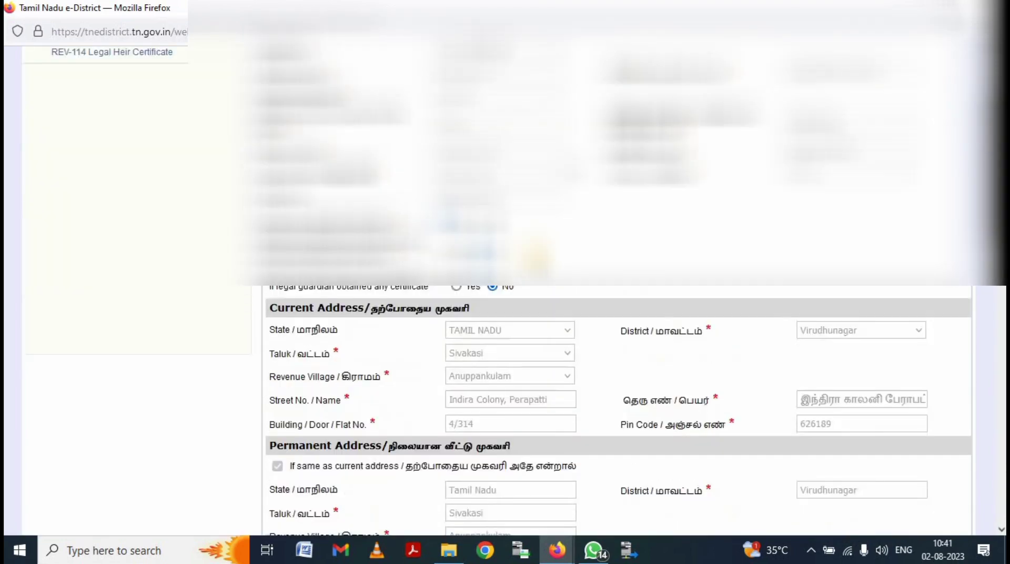
pyautogui.scroll(3, 428, 311)
pyautogui.click(476, 314)
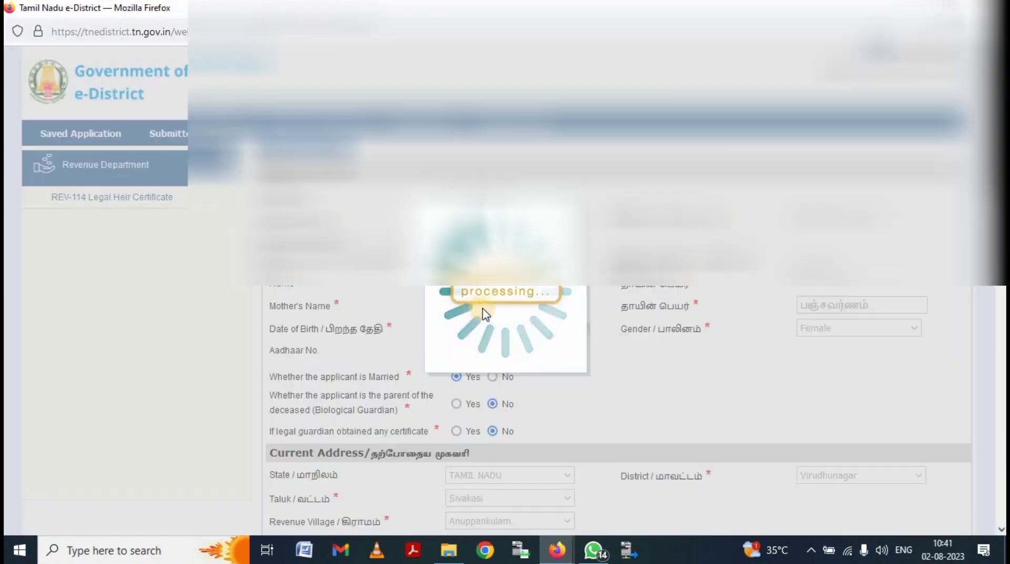
pyautogui.scroll(-4, 478, 334)
pyautogui.scroll(3, 484, 293)
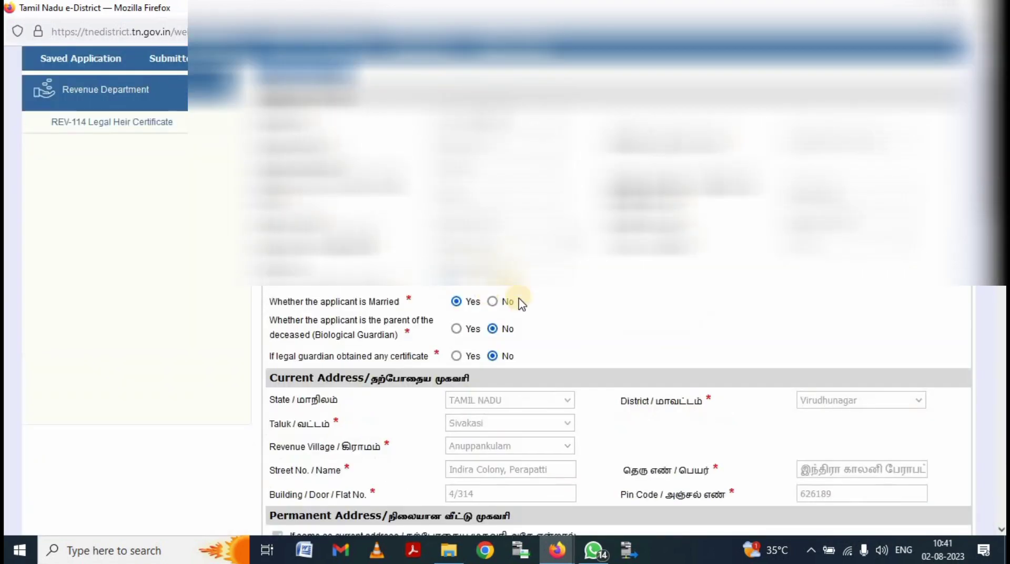
pyautogui.scroll(2, 521, 303)
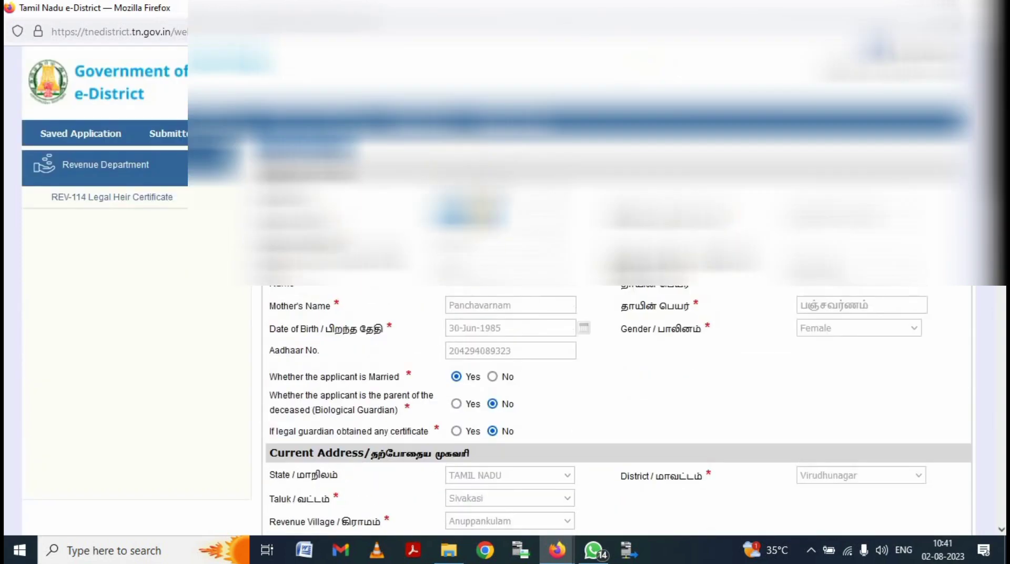
pyautogui.scroll(-15, 561, 422)
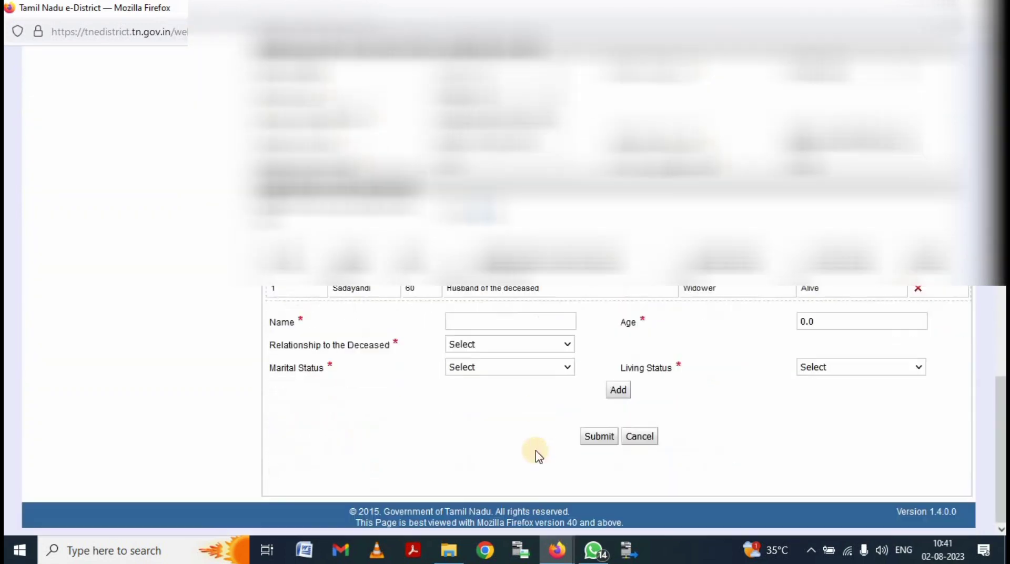
pyautogui.click(501, 318)
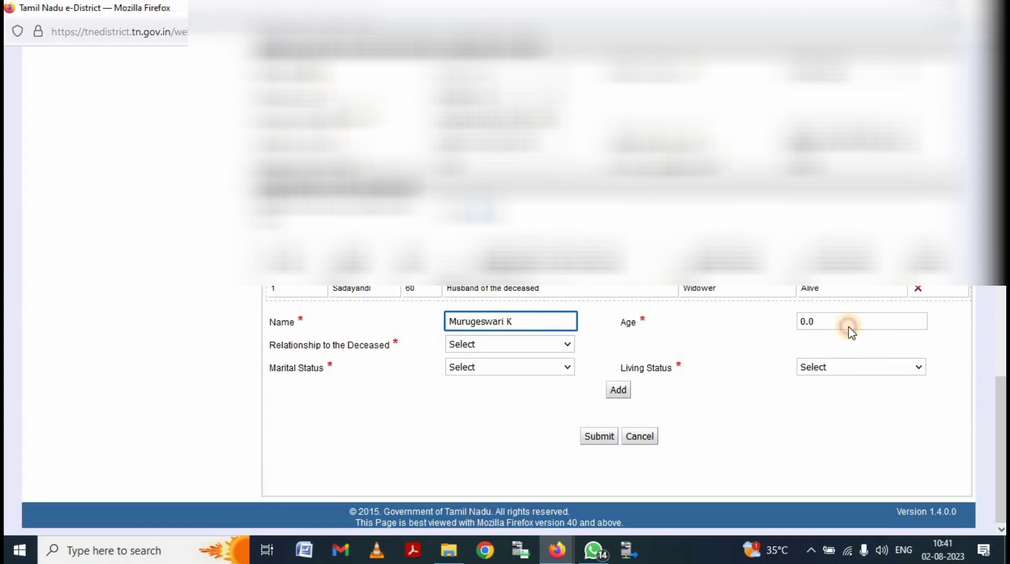
pyautogui.click(850, 325)
pyautogui.press('BackSpace')
pyautogui.press('BackSpace')
pyautogui.press('BackSpace')
pyautogui.write('35')
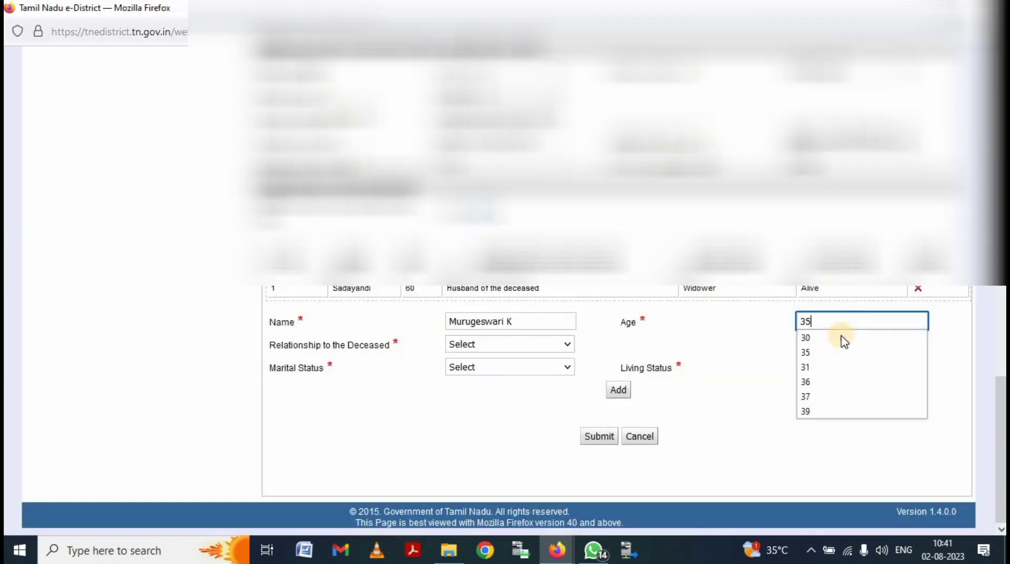
pyautogui.doubleClick(758, 365)
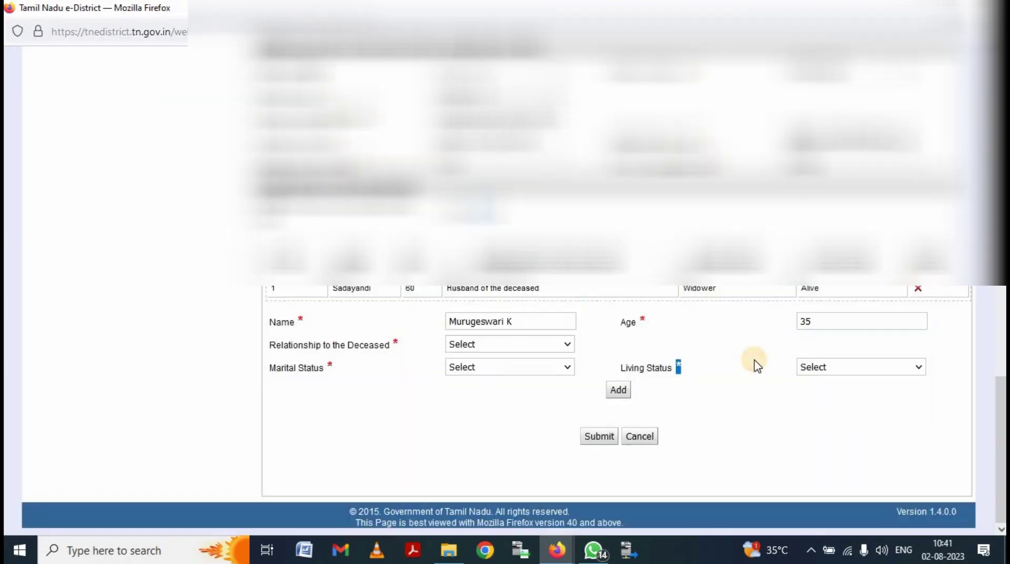
# - Set relationship Daughter, marital status Married, living status Alive, and add the heir row
pyautogui.click(530, 346)
pyautogui.click(506, 376)
pyautogui.click(504, 371)
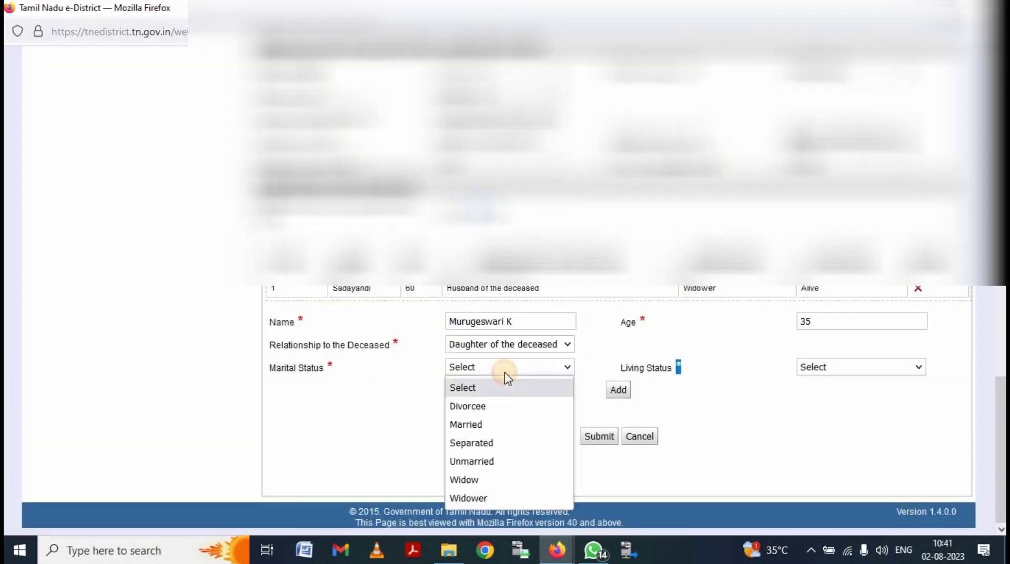
pyautogui.click(500, 424)
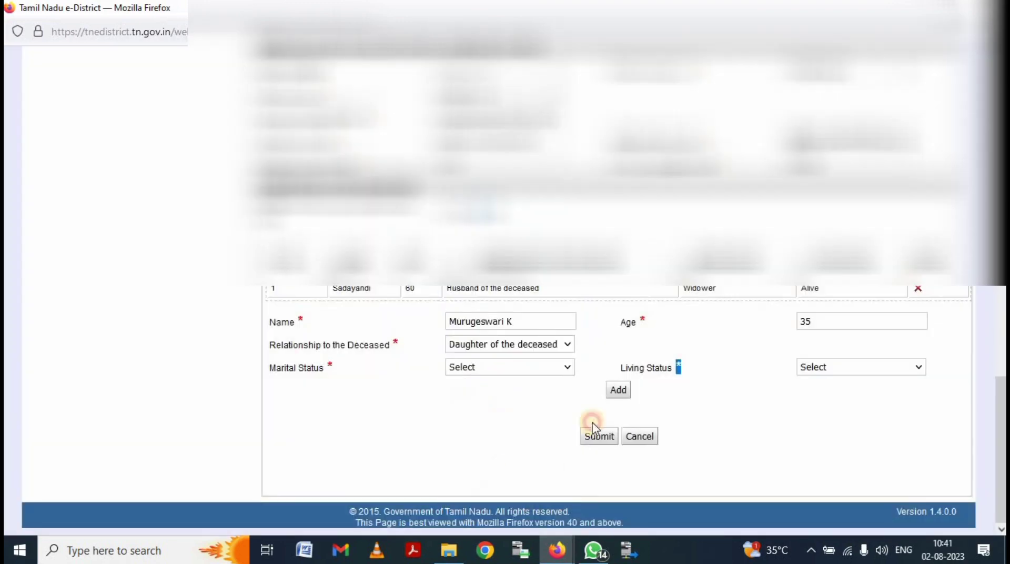
pyautogui.click(890, 367)
pyautogui.click(843, 410)
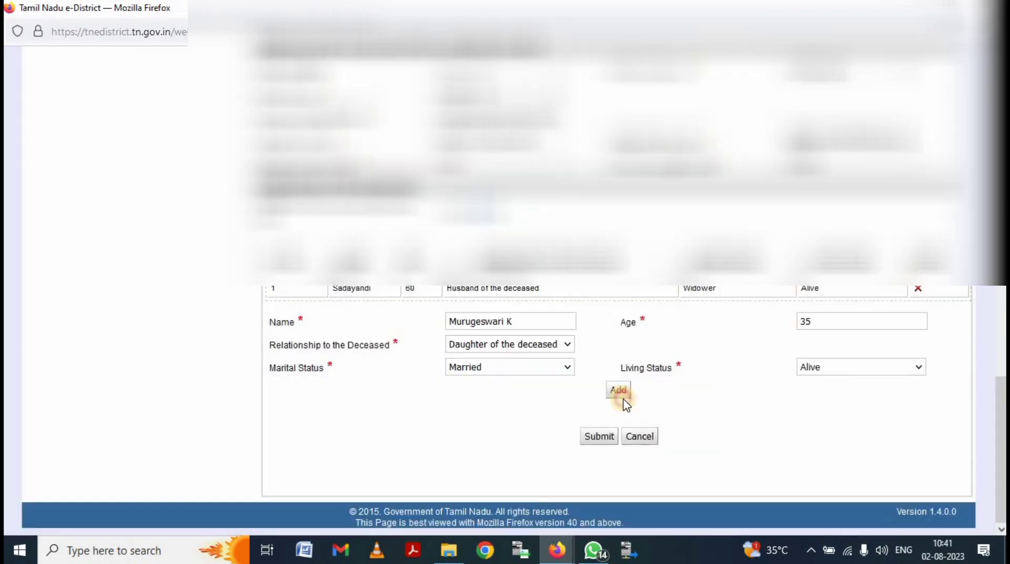
pyautogui.click(618, 393)
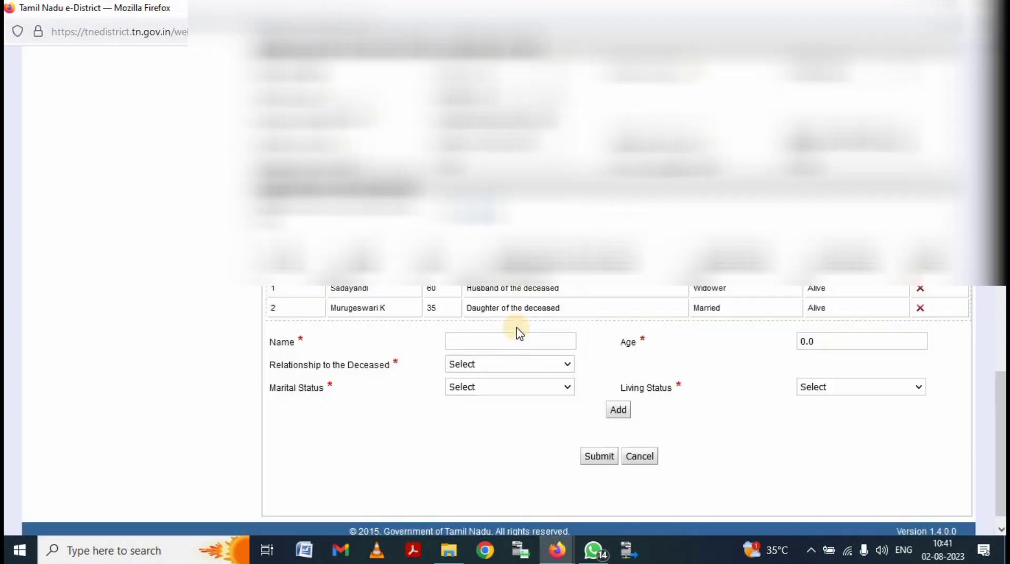
# - Enter the third heir's name and replace the default age with 33
pyautogui.click(510, 346)
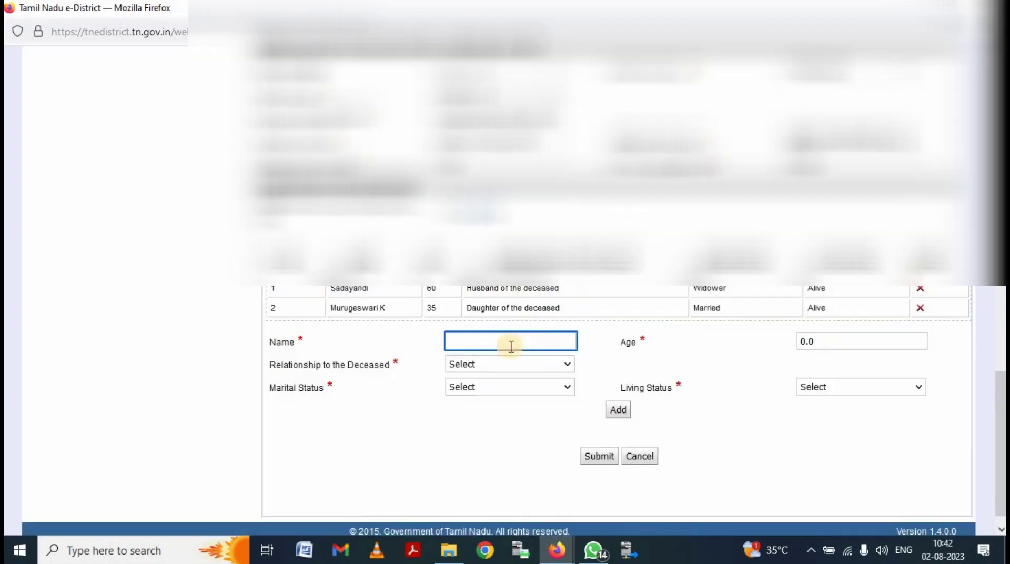
pyautogui.write('POM')
pyautogui.write('NR')
pyautogui.write('AJ S')
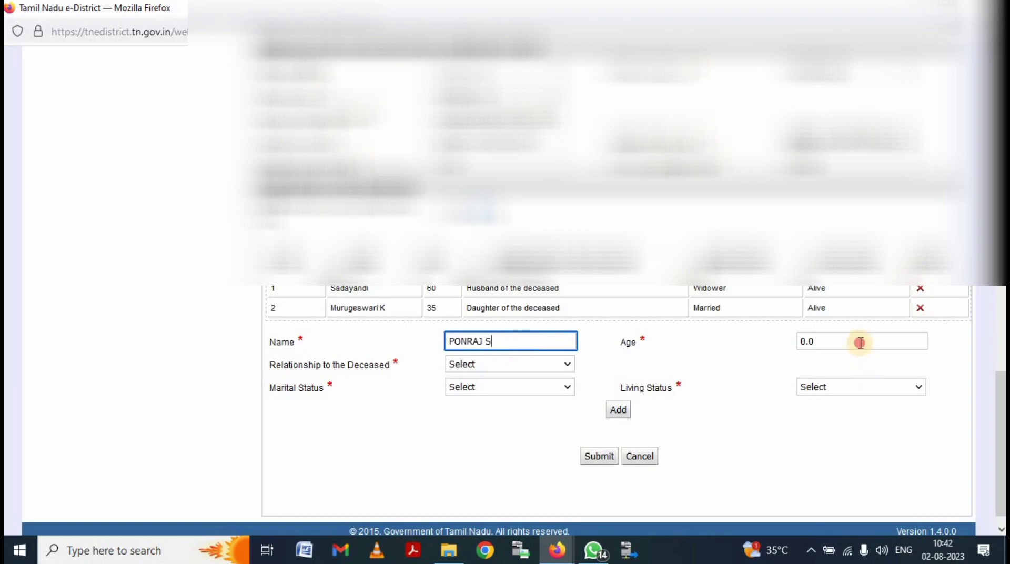
pyautogui.click(860, 342)
pyautogui.press('BackSpace')
pyautogui.press('BackSpace')
pyautogui.press('BackSpace')
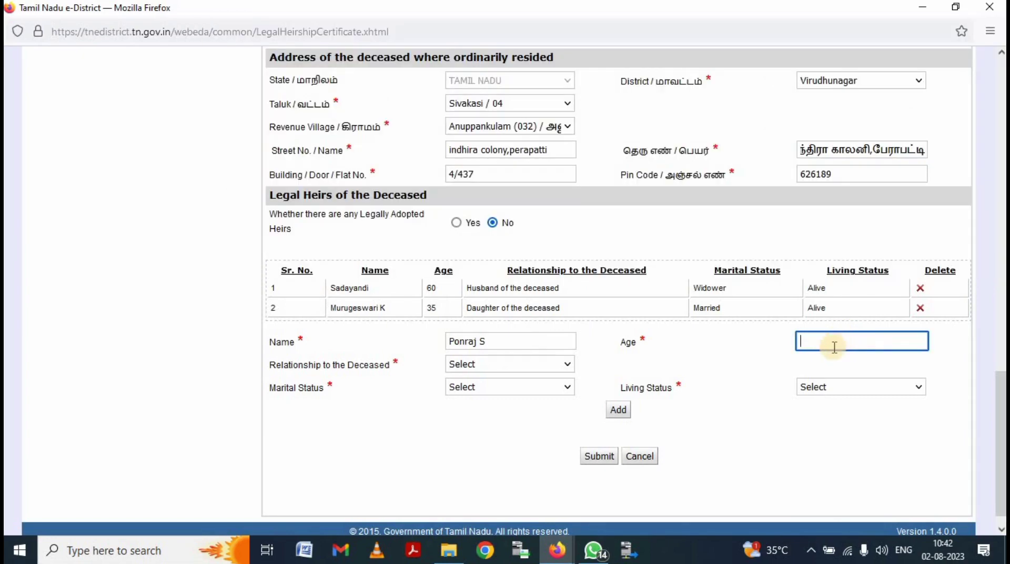
pyautogui.write('33')
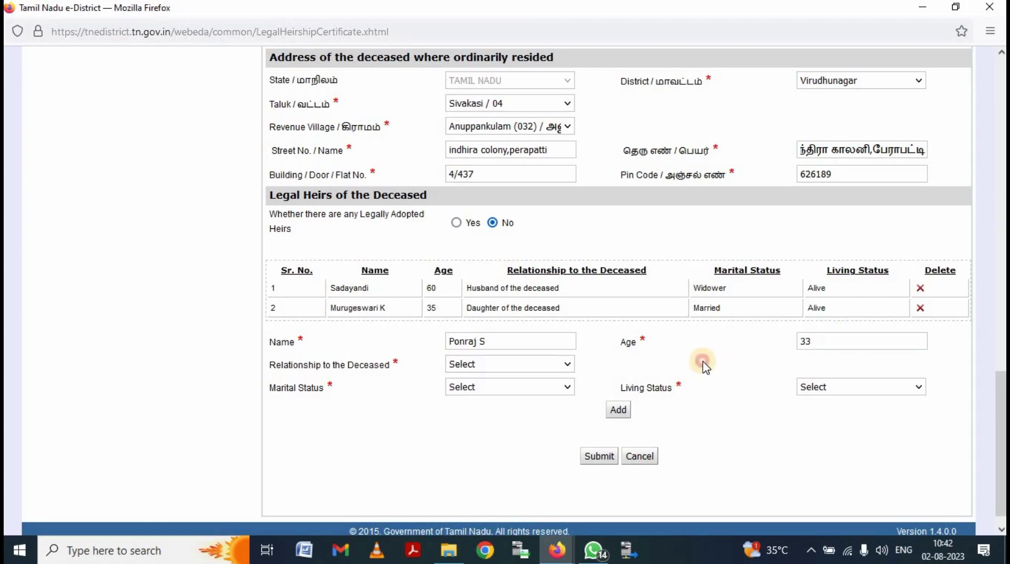
pyautogui.click(542, 367)
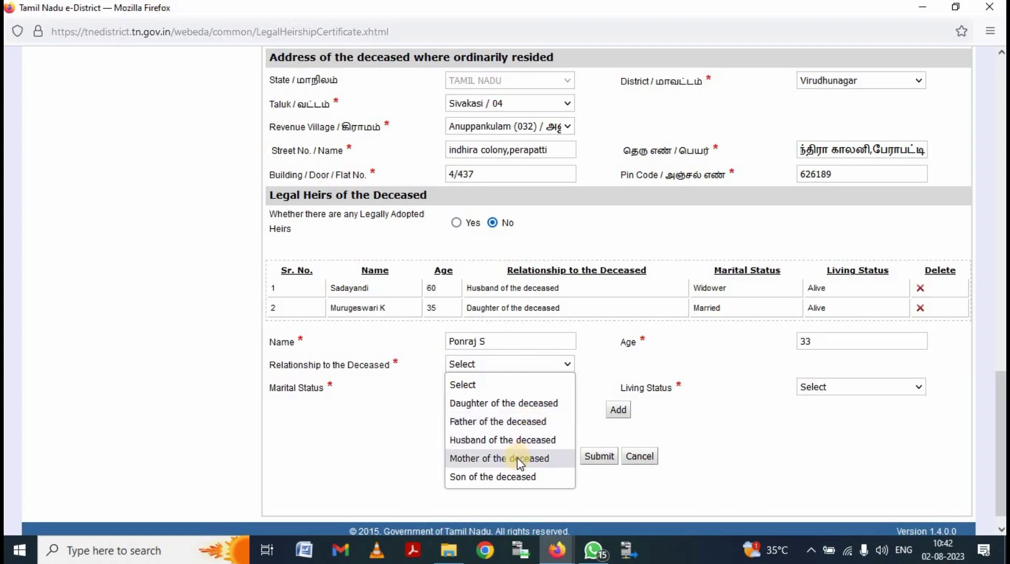
# - Set the third heir's relationship to Son of the deceased and living status to Alive
pyautogui.click(519, 476)
pyautogui.click(498, 392)
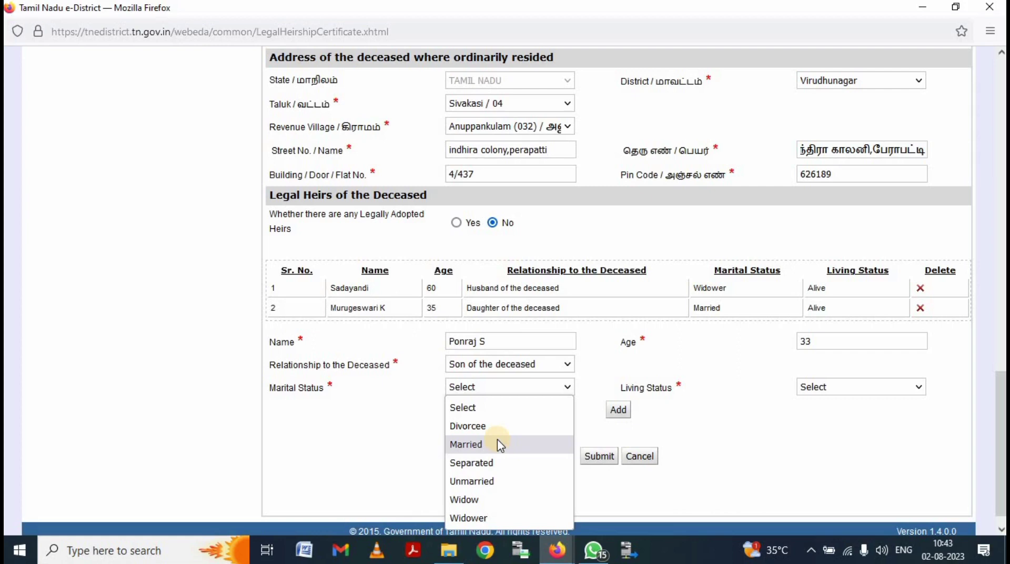
pyautogui.press('Down')
pyautogui.press('Down')
pyautogui.press('Up')
pyautogui.press('Up')
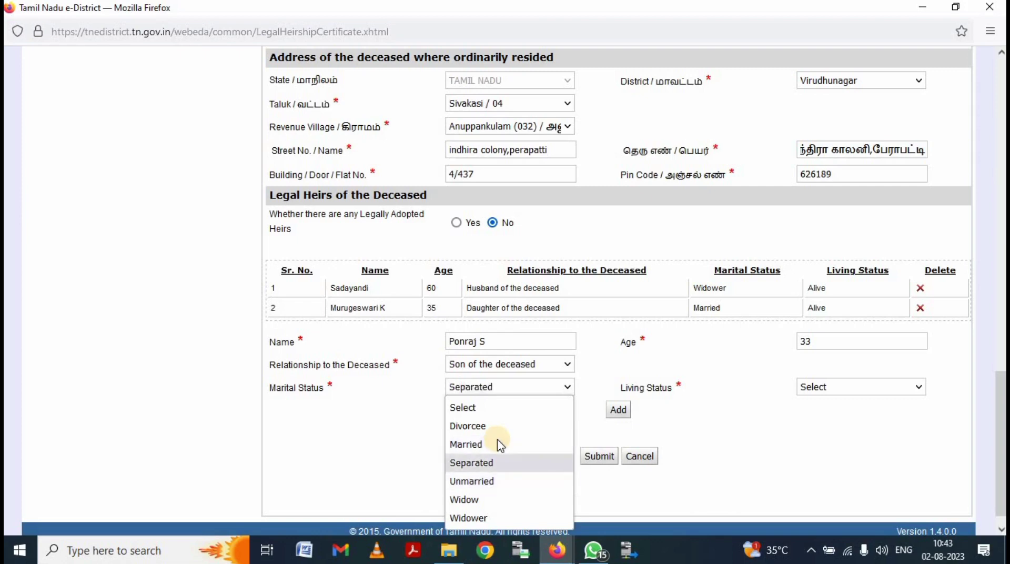
pyautogui.press('Down')
pyautogui.press('Up')
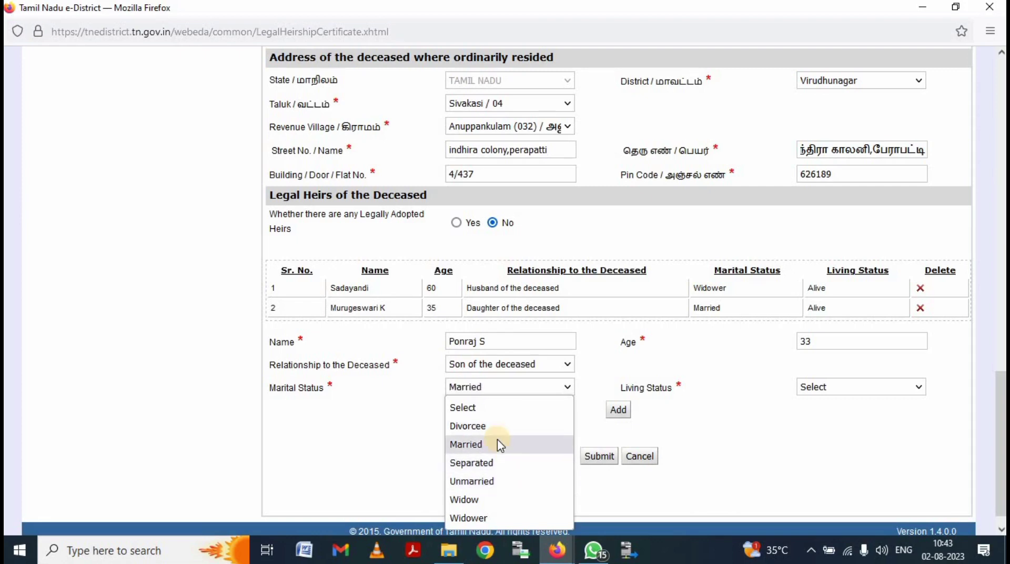
pyautogui.press('Down')
pyautogui.press('Down')
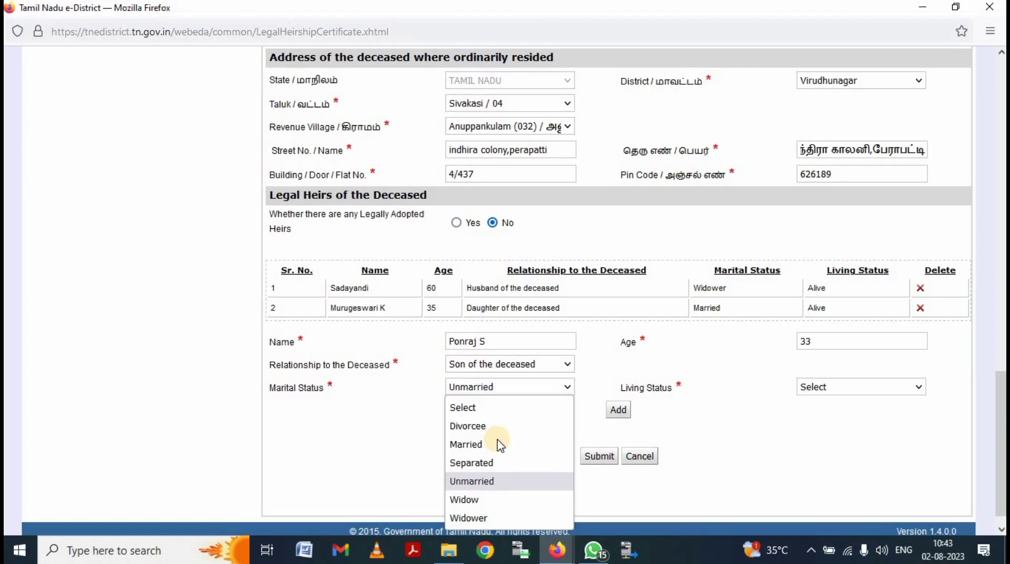
pyautogui.press('Return')
pyautogui.click(885, 389)
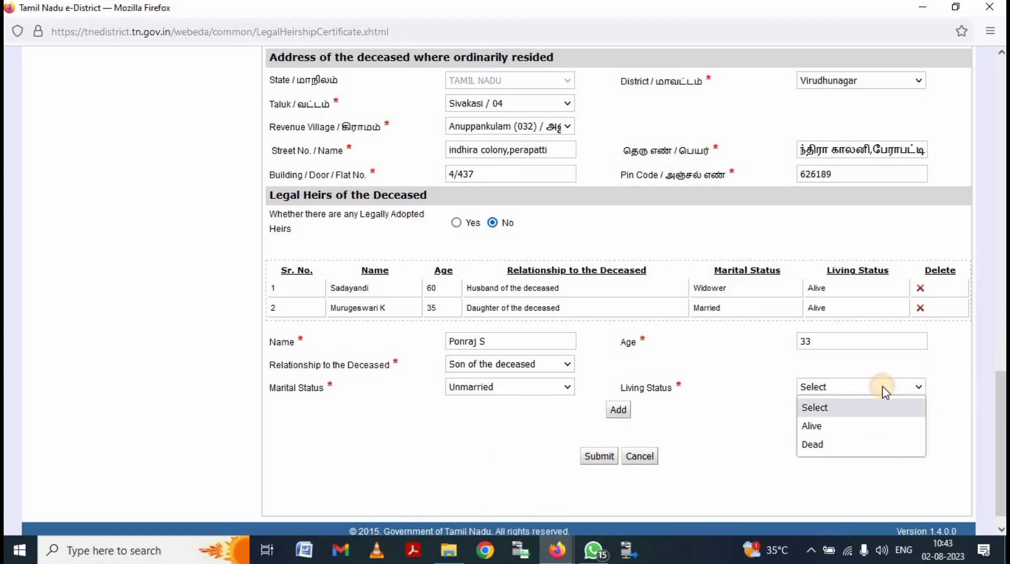
pyautogui.click(841, 426)
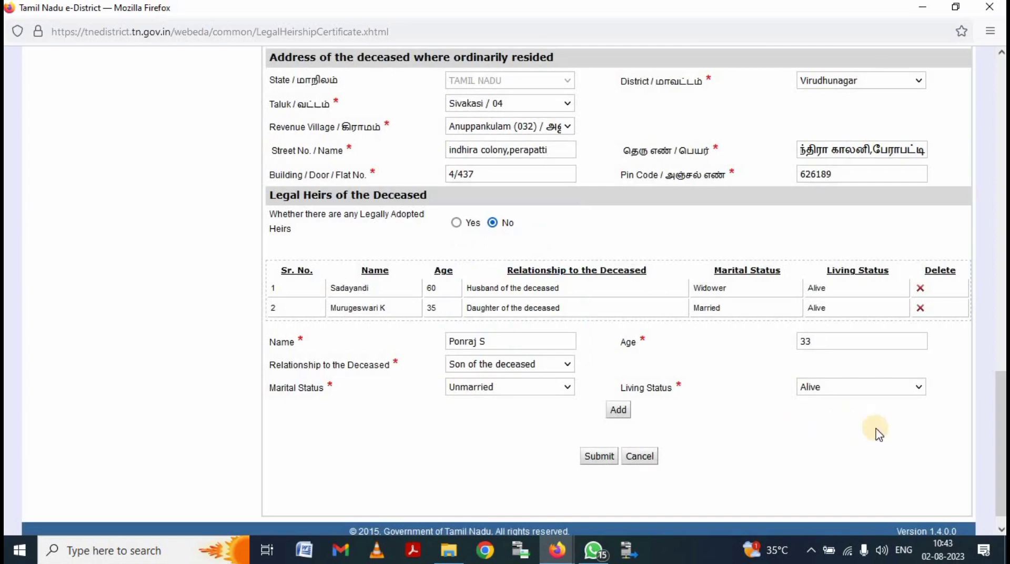
# - Correct the son's marital status to Married, add him to the table, and submit
pyautogui.click(508, 392)
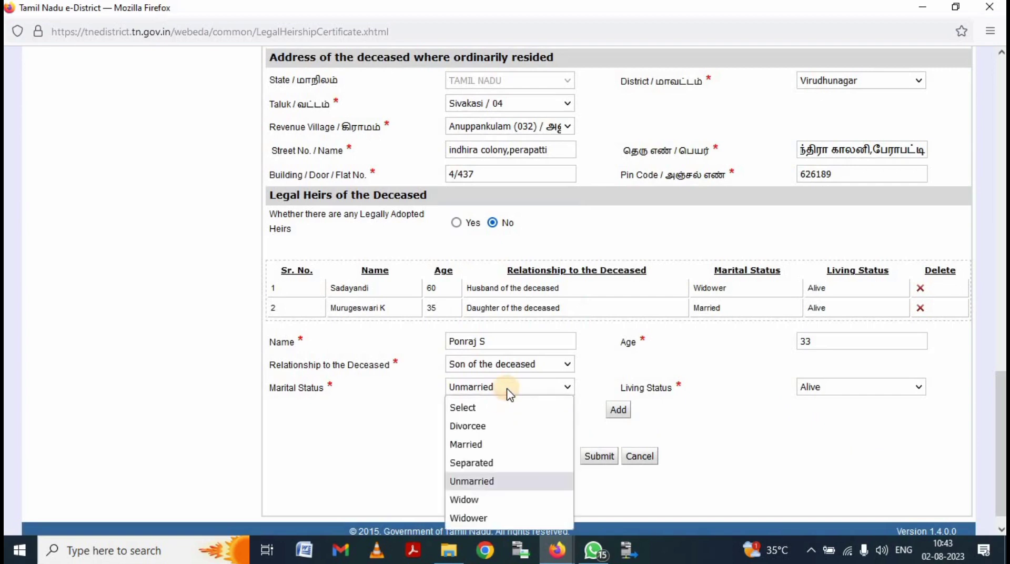
pyautogui.click(479, 447)
pyautogui.click(619, 415)
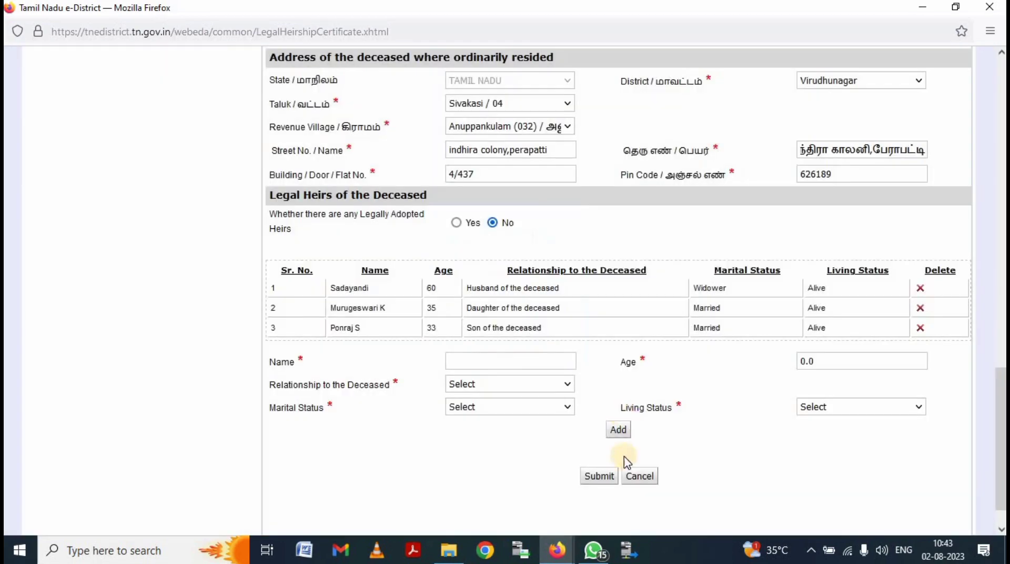
pyautogui.click(590, 477)
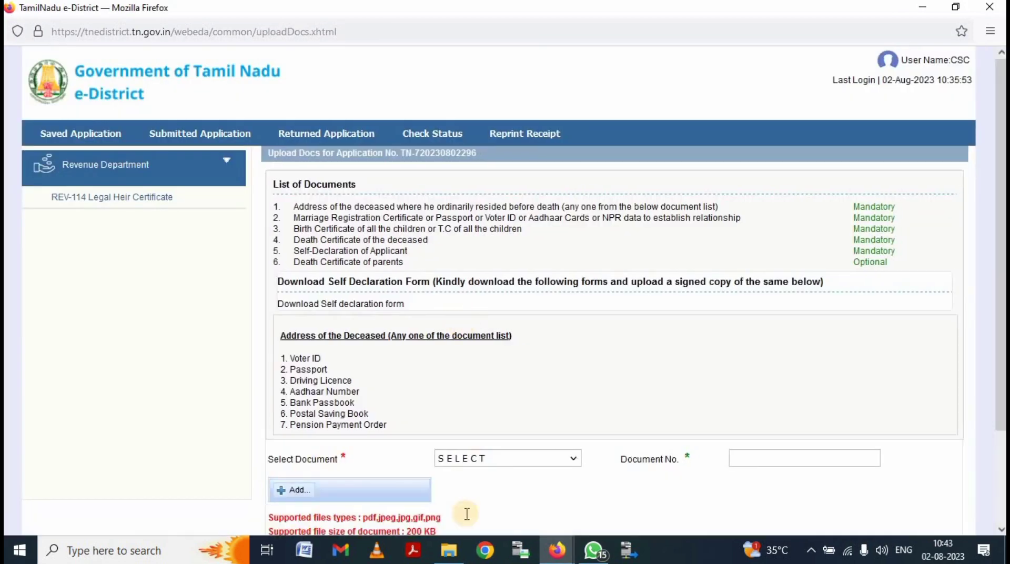
# - Set the deceased's address proof as document type with Document No. 1 and open the file picker
pyautogui.scroll(-2, 536, 349)
pyautogui.click(539, 349)
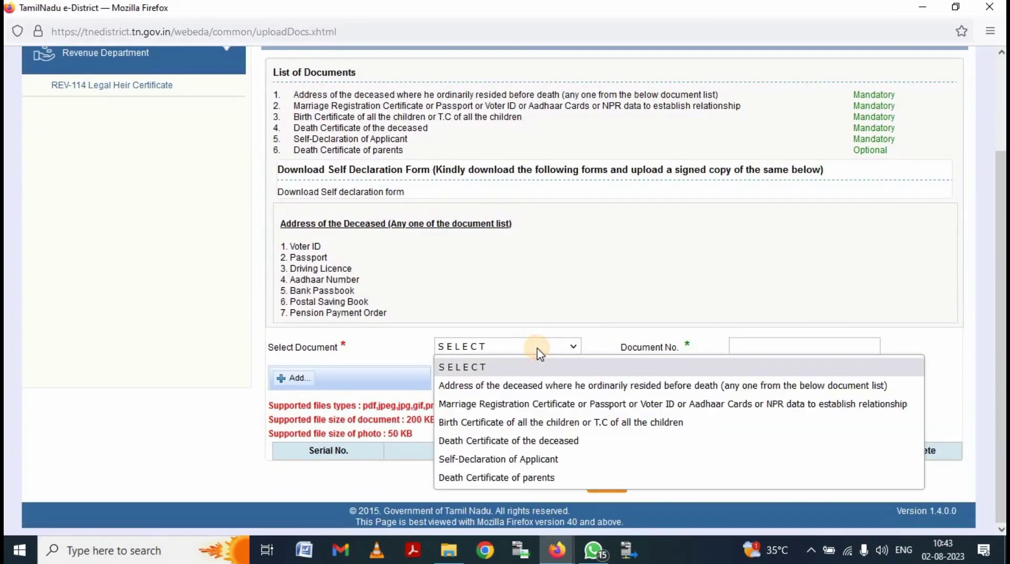
pyautogui.click(561, 384)
pyautogui.click(786, 350)
pyautogui.write('1')
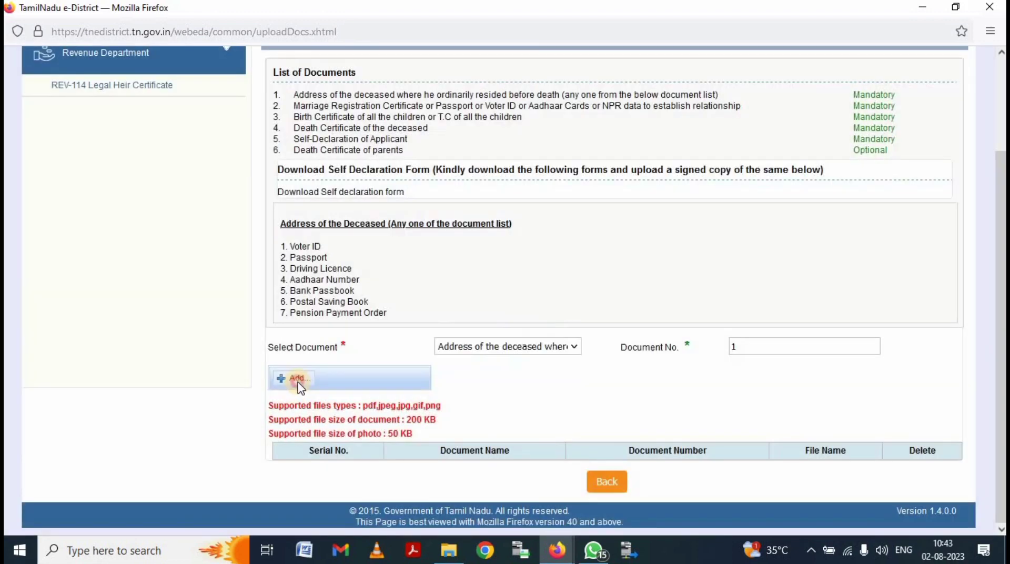
pyautogui.click(296, 380)
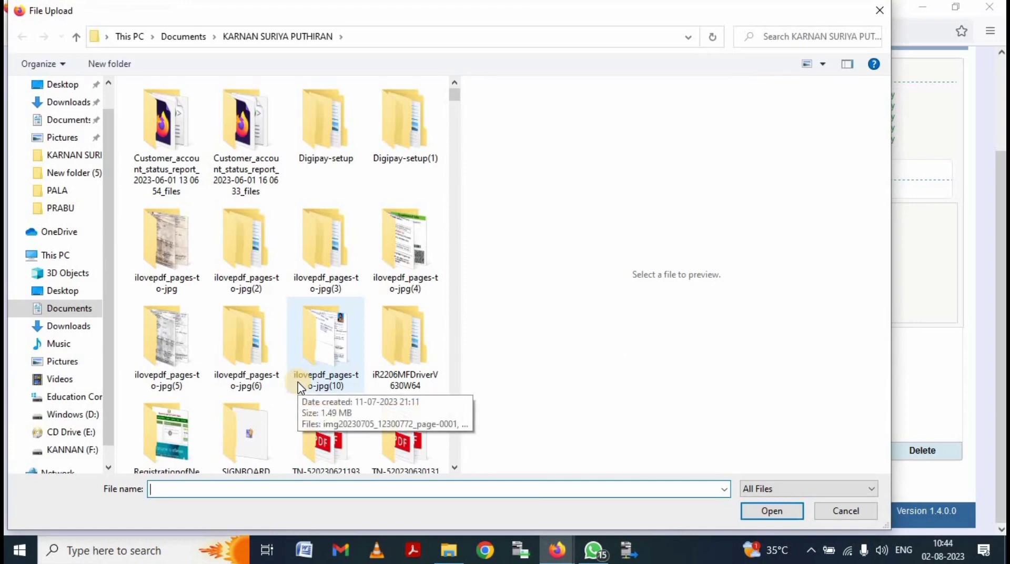
# - Upload FAMLIY RATION CARD from the legal-heir Documents folder as the deceased's address proof
pyautogui.click(73, 120)
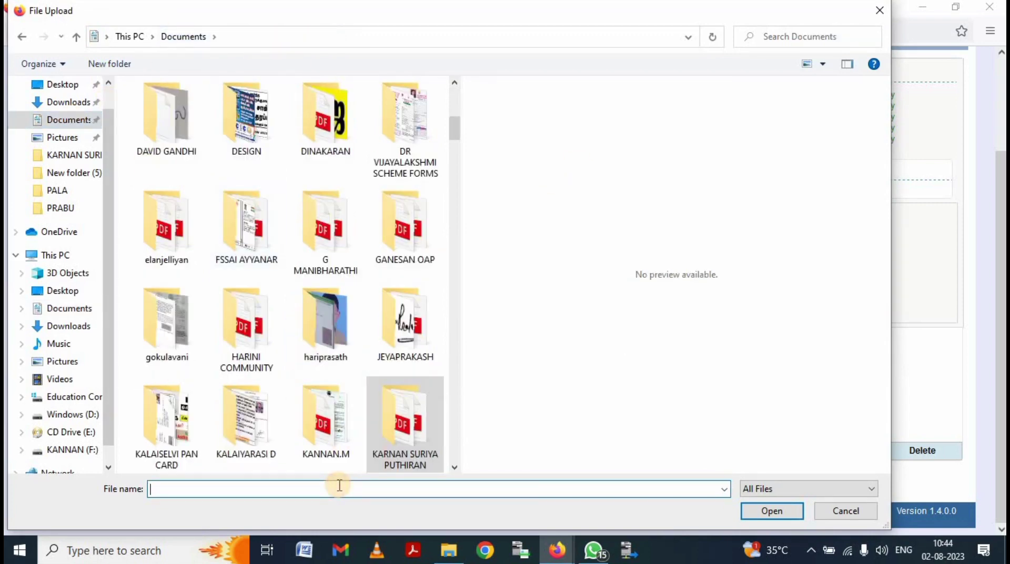
pyautogui.write('PA')
pyautogui.press('Up')
pyautogui.press('Up')
pyautogui.press('Up')
pyautogui.press('Up')
pyautogui.press('Up')
pyautogui.press('Up')
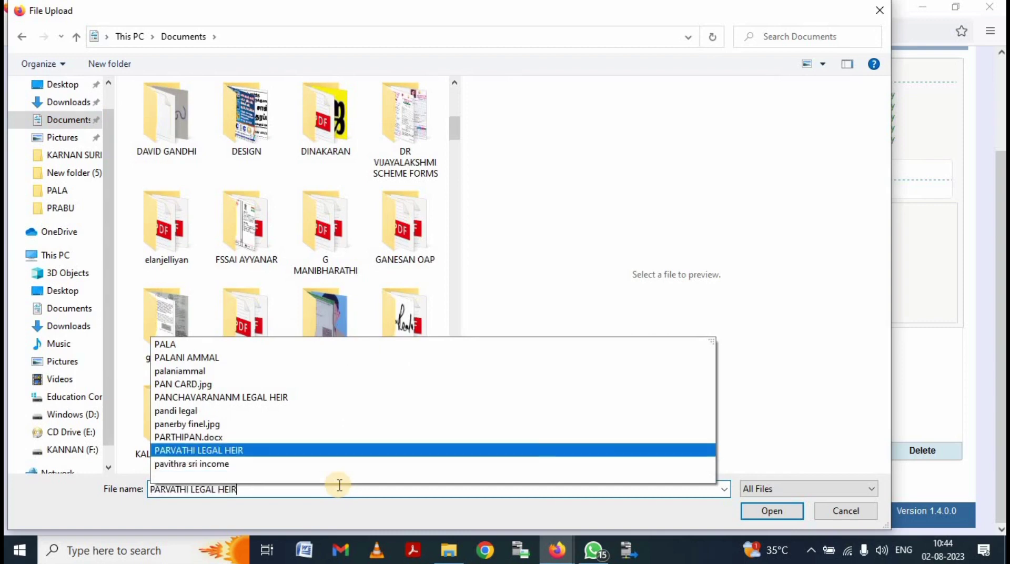
pyautogui.press('Return')
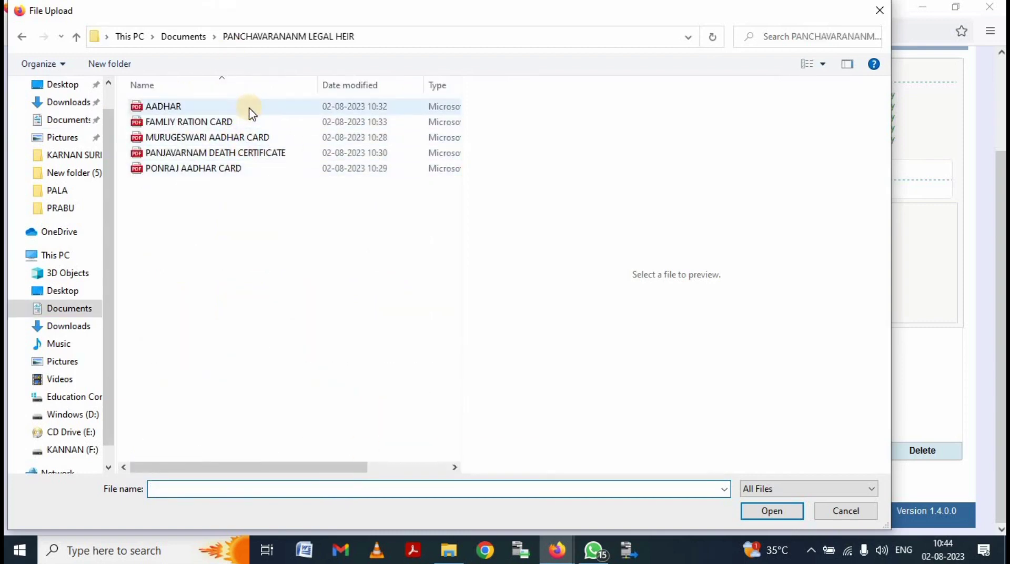
pyautogui.click(247, 122)
pyautogui.click(771, 511)
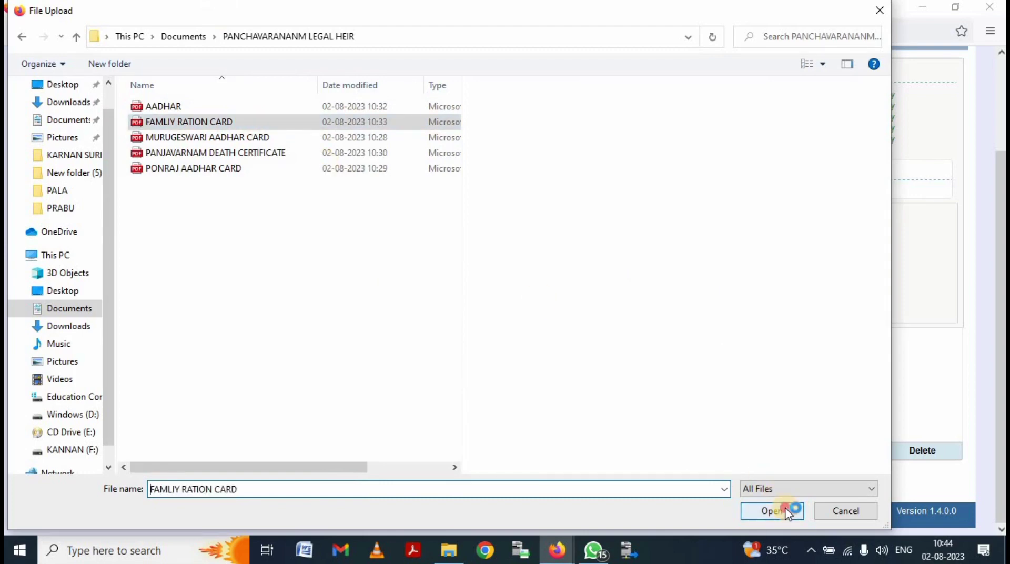
pyautogui.click(360, 379)
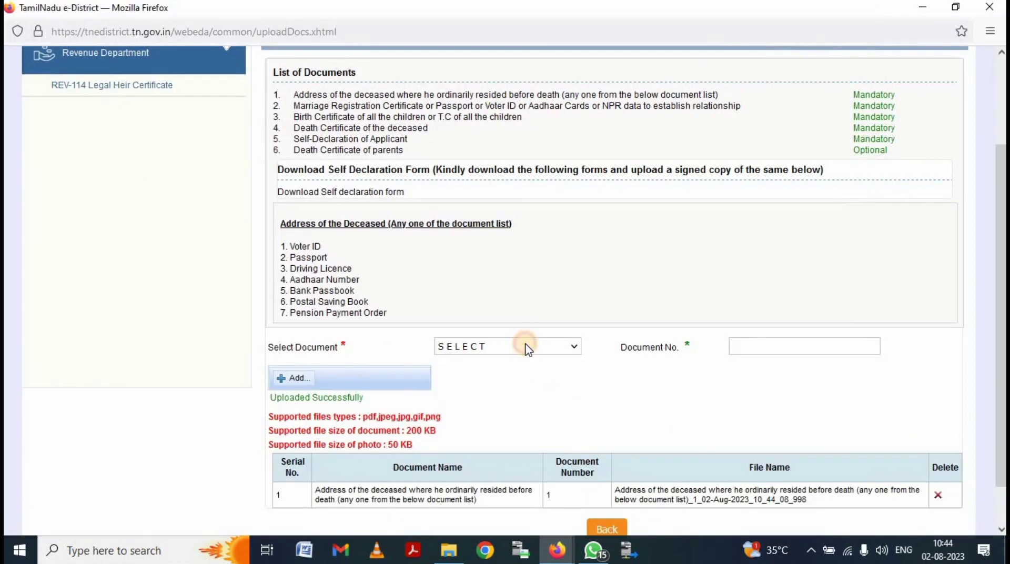
# - Select Marriage Registration Certificate as the next document type
pyautogui.click(527, 347)
pyautogui.click(561, 414)
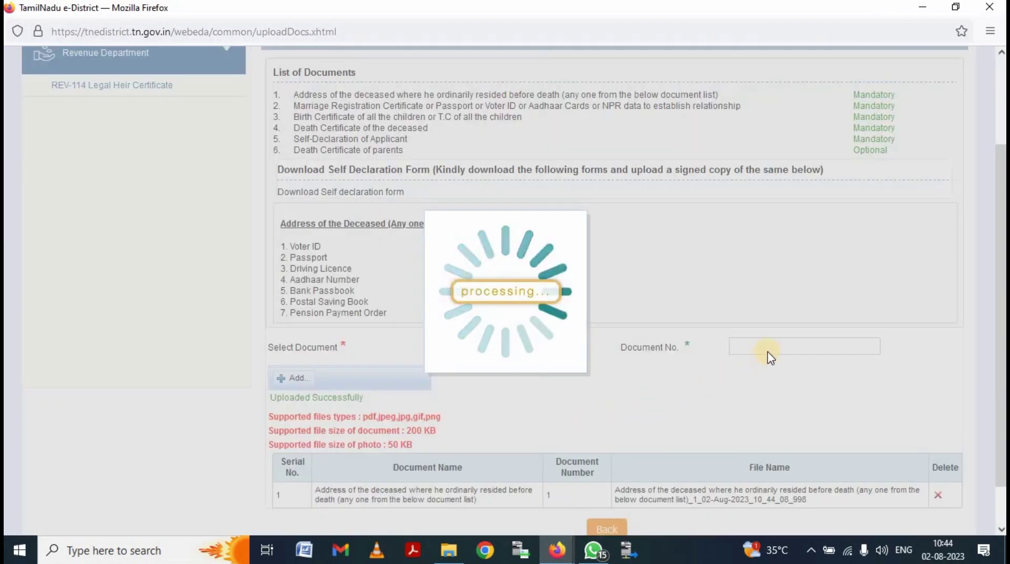
pyautogui.click(764, 346)
# - Enter Document No. 2 and attach FAMLIY RATION CARD as the relationship proof
pyautogui.write('2')
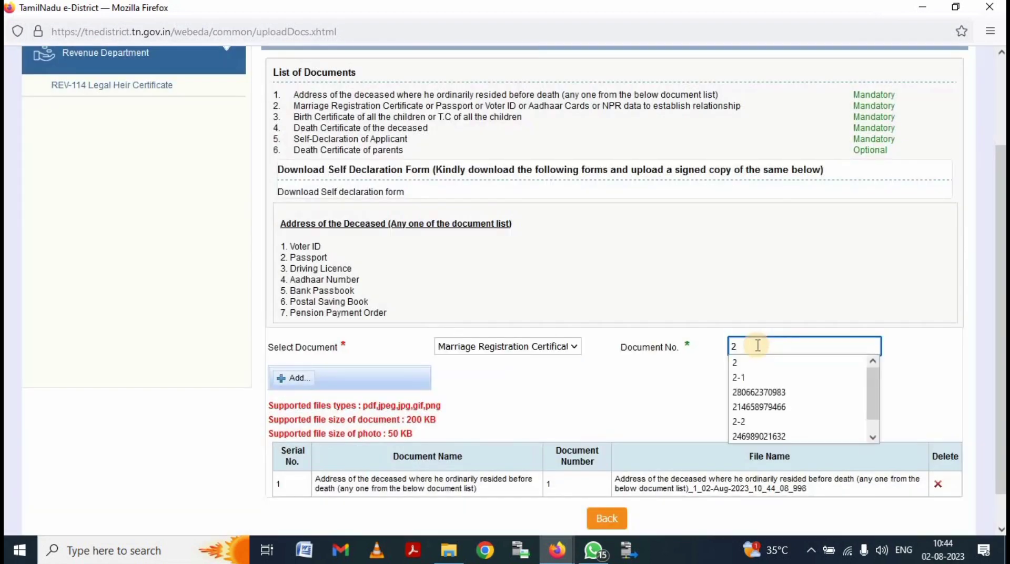
pyautogui.click(315, 377)
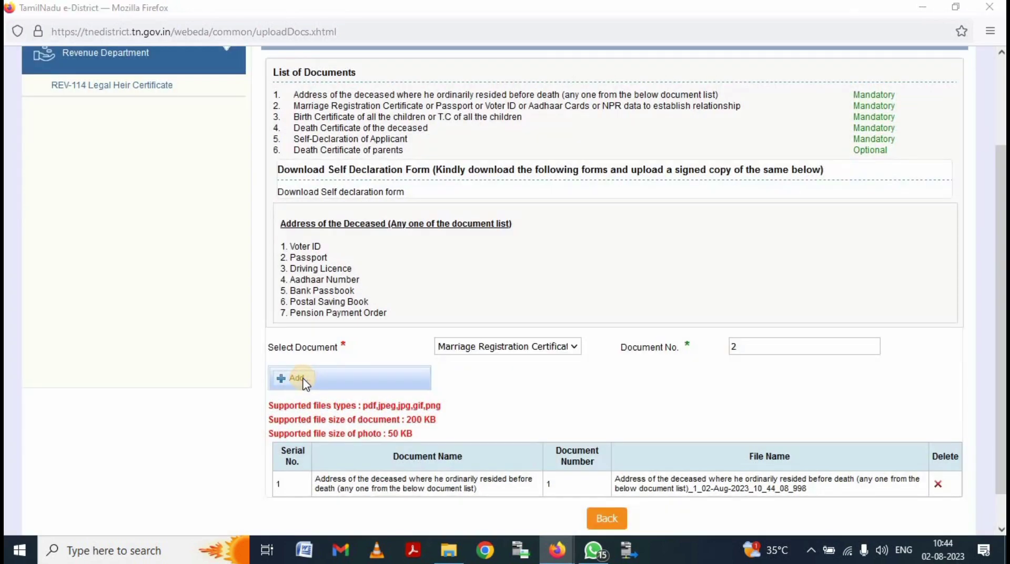
pyautogui.click(305, 382)
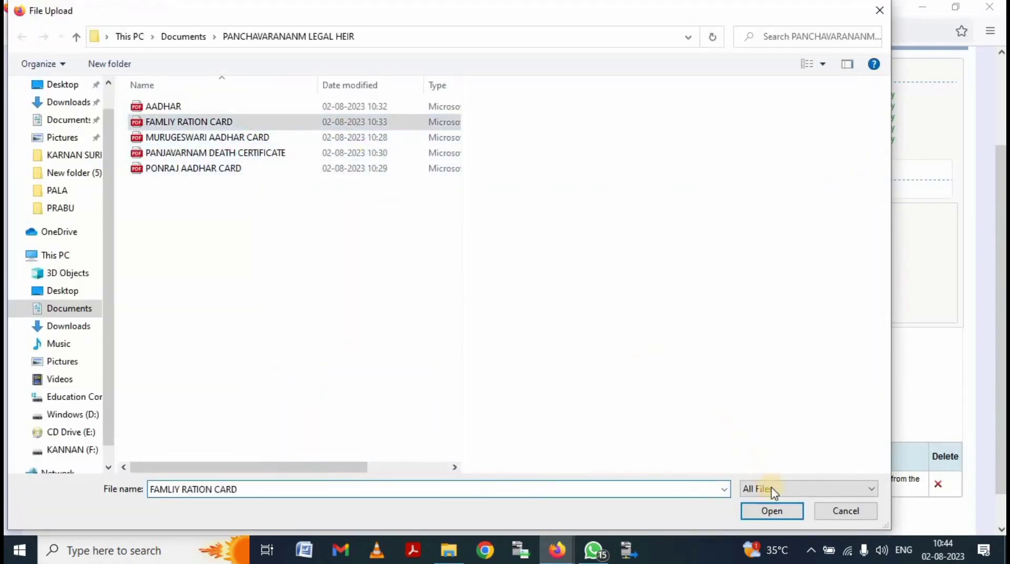
pyautogui.click(773, 506)
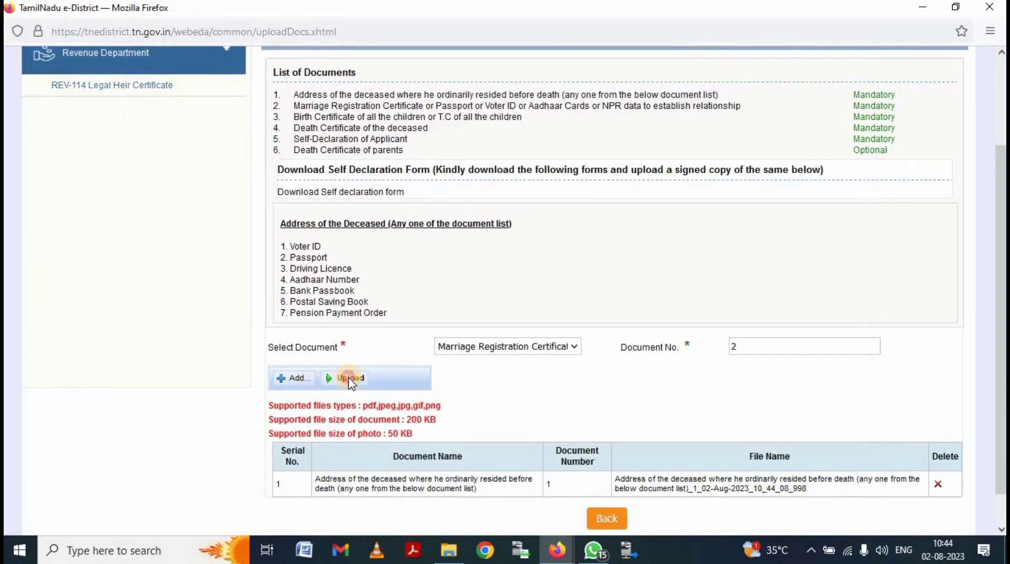
# - Add the children's birth certificate as Document No. 3 and upload an Aadhaar card file
pyautogui.click(525, 348)
pyautogui.click(519, 420)
pyautogui.click(809, 345)
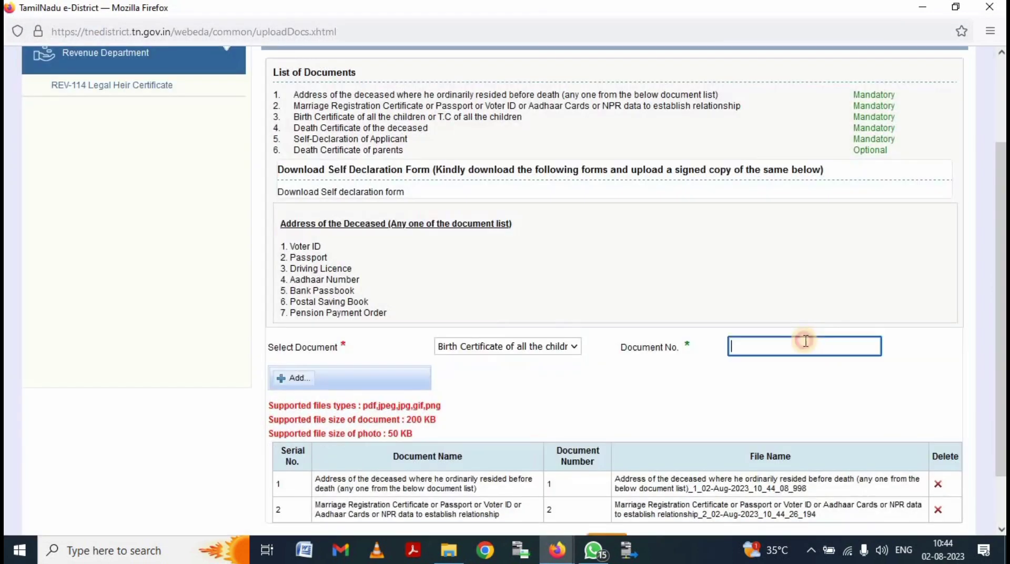
pyautogui.write('3')
pyautogui.click(301, 378)
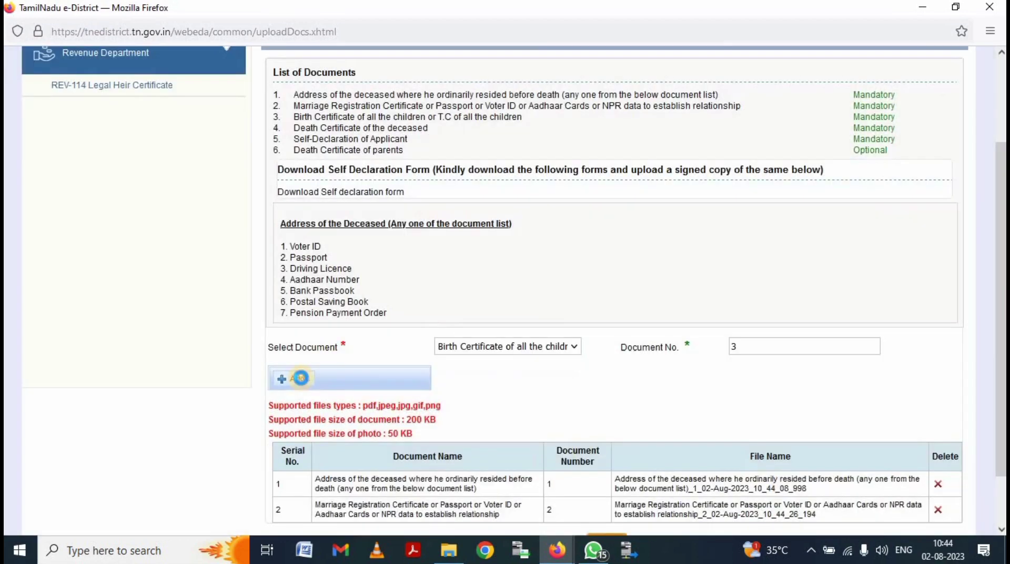
pyautogui.click(303, 379)
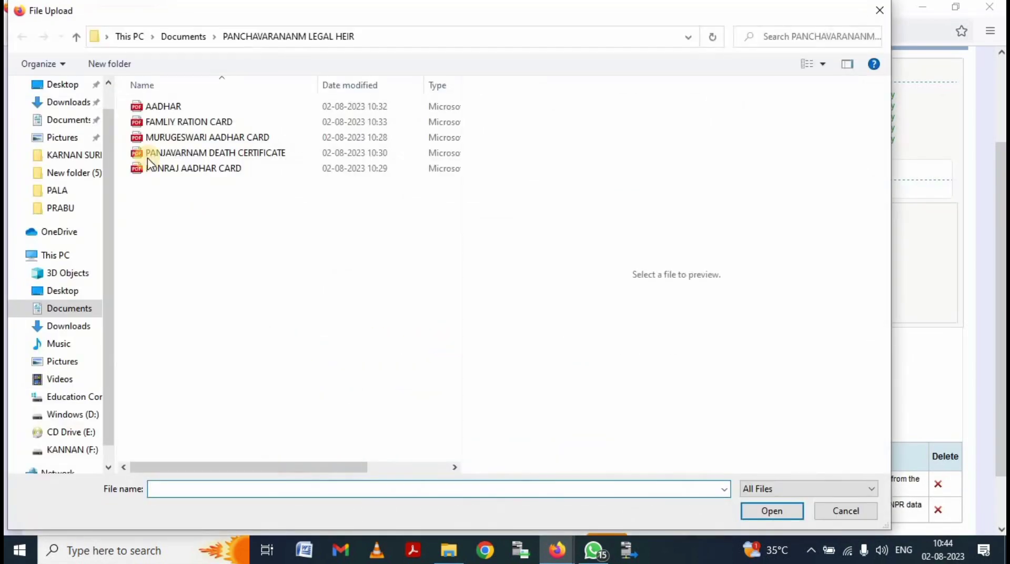
pyautogui.doubleClick(191, 138)
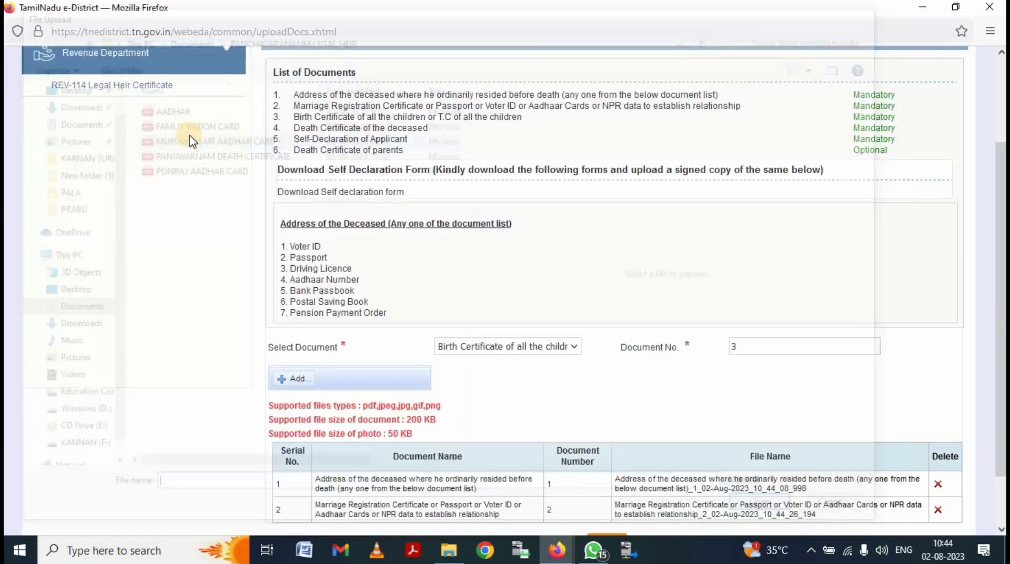
pyautogui.click(347, 378)
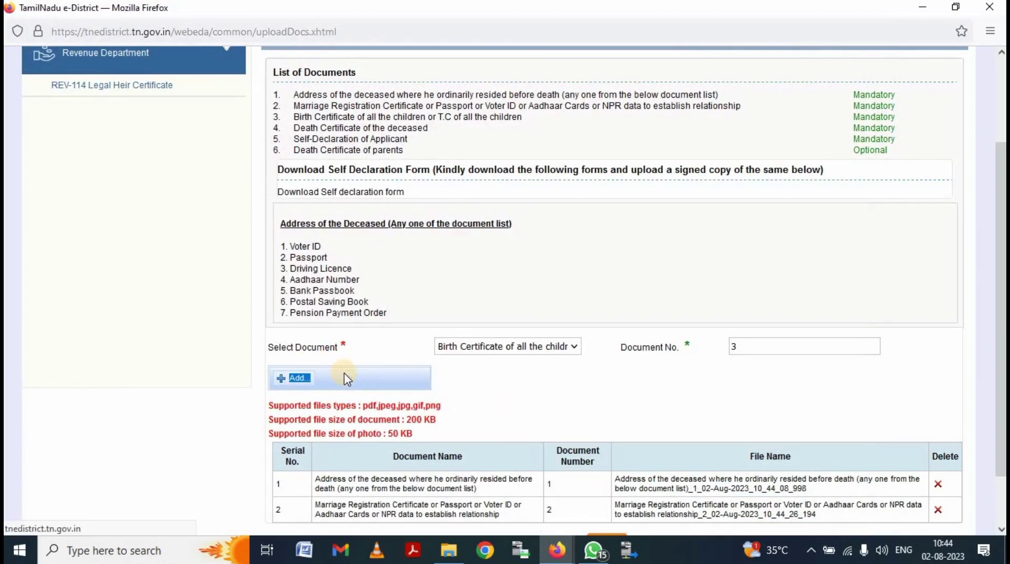
pyautogui.scroll(-1, 532, 289)
# - Delete row 3 of the documents table and re-enter Birth Certificate with Document No. 3
pyautogui.click(533, 287)
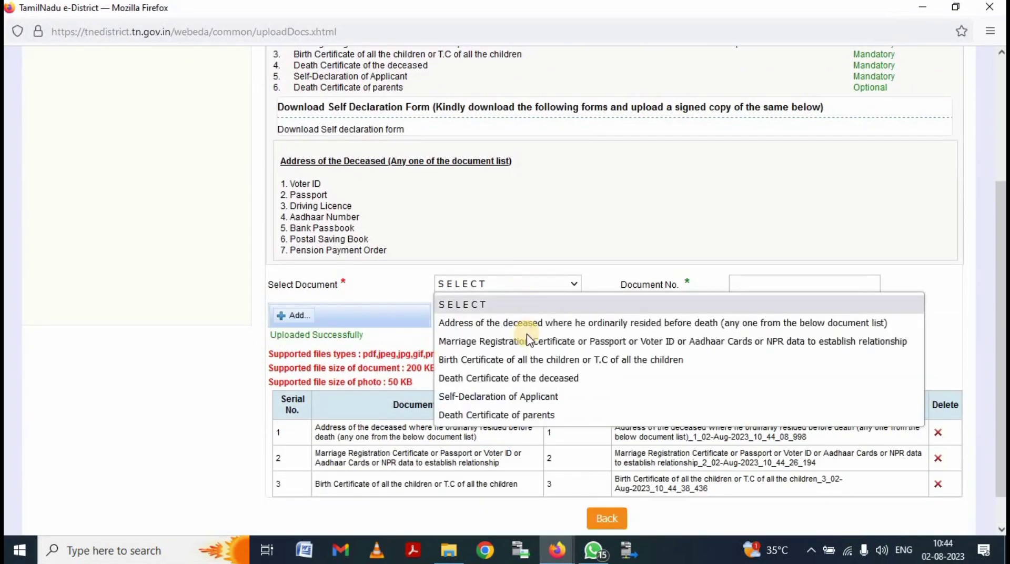
pyautogui.click(938, 484)
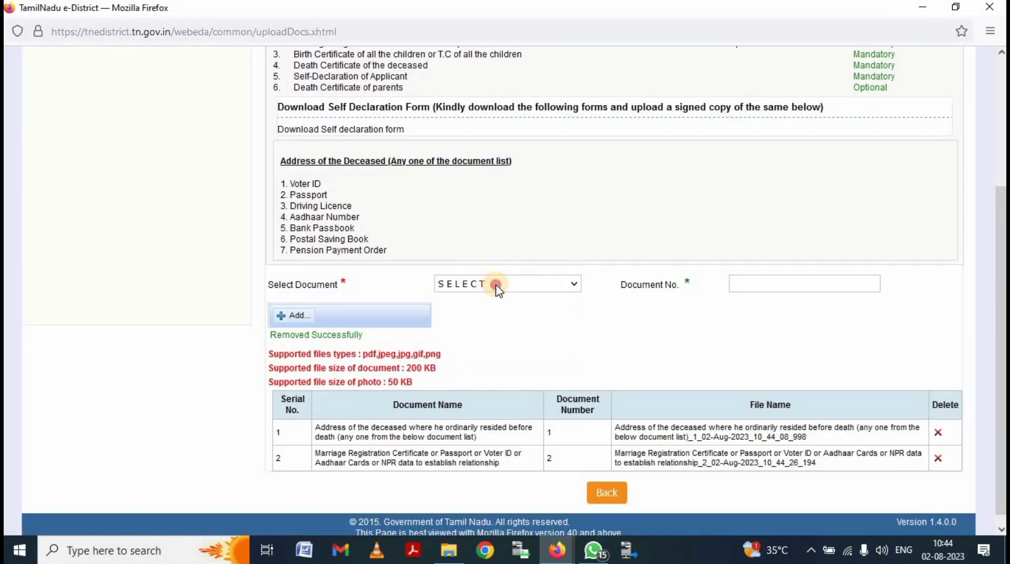
pyautogui.click(494, 286)
pyautogui.click(508, 357)
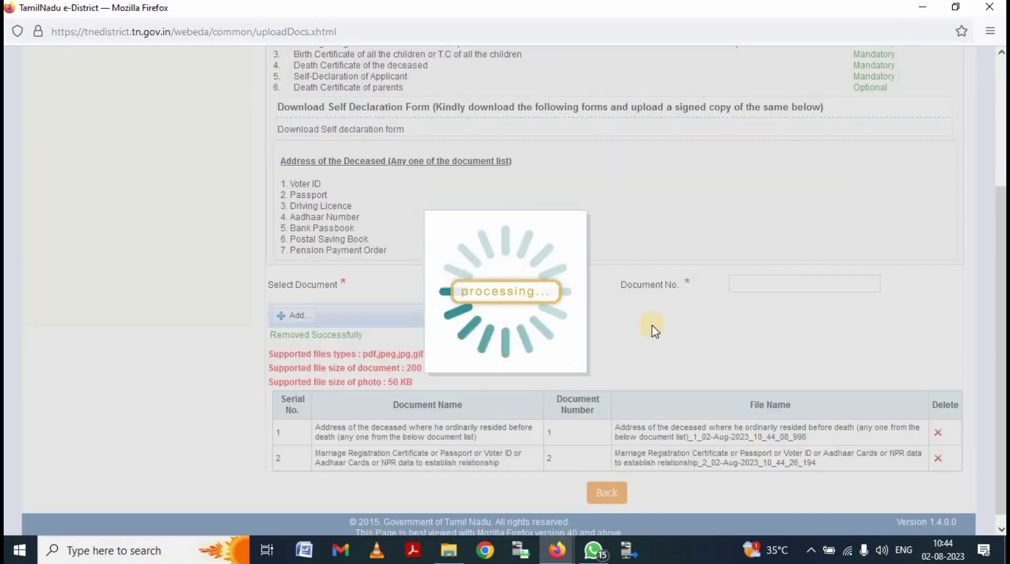
pyautogui.click(733, 284)
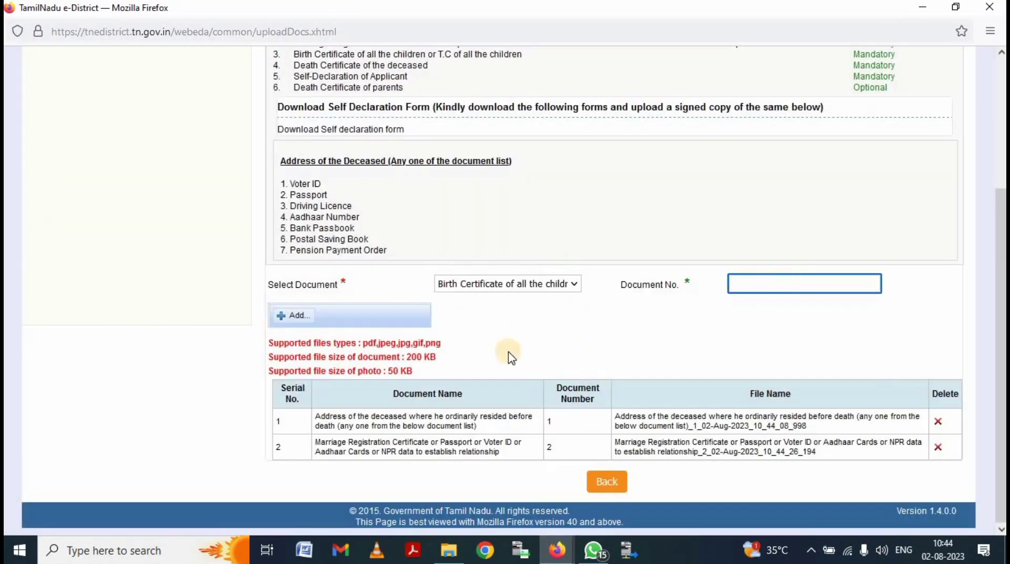
pyautogui.write('3')
pyautogui.click(293, 316)
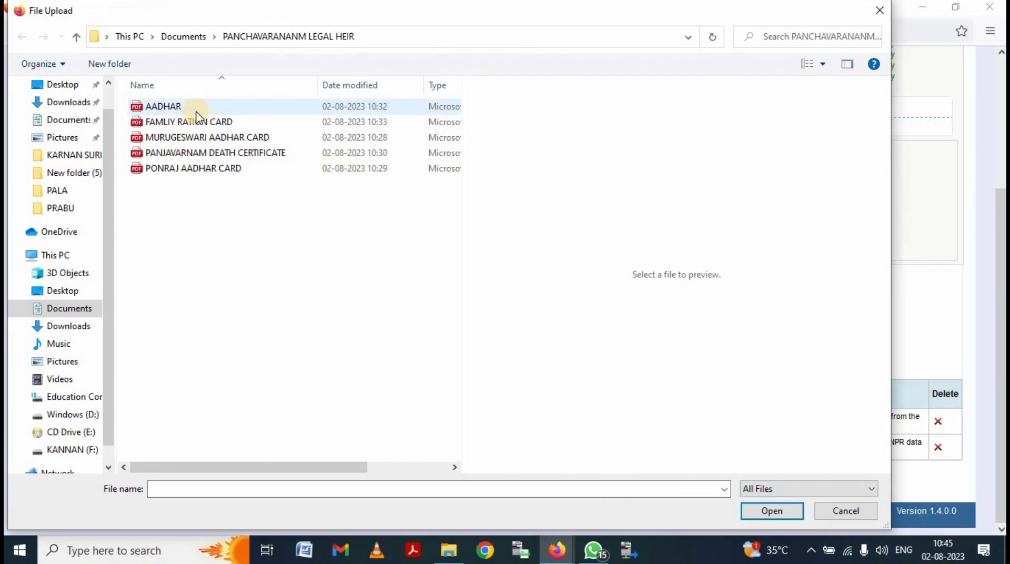
# - Attach the AADHAR file and upload it as the children's birth certificate
pyautogui.doubleClick(196, 108)
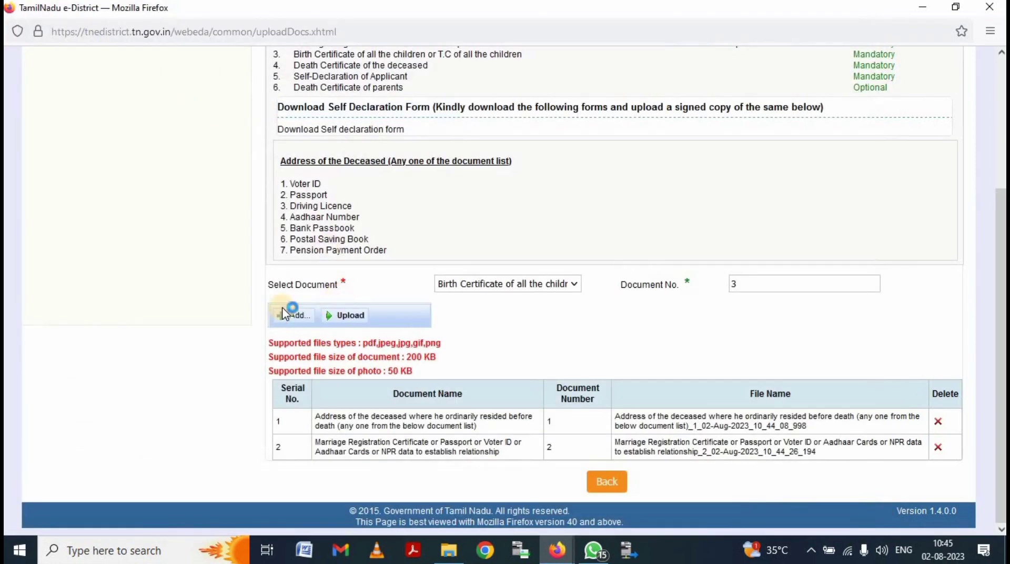
pyautogui.click(291, 314)
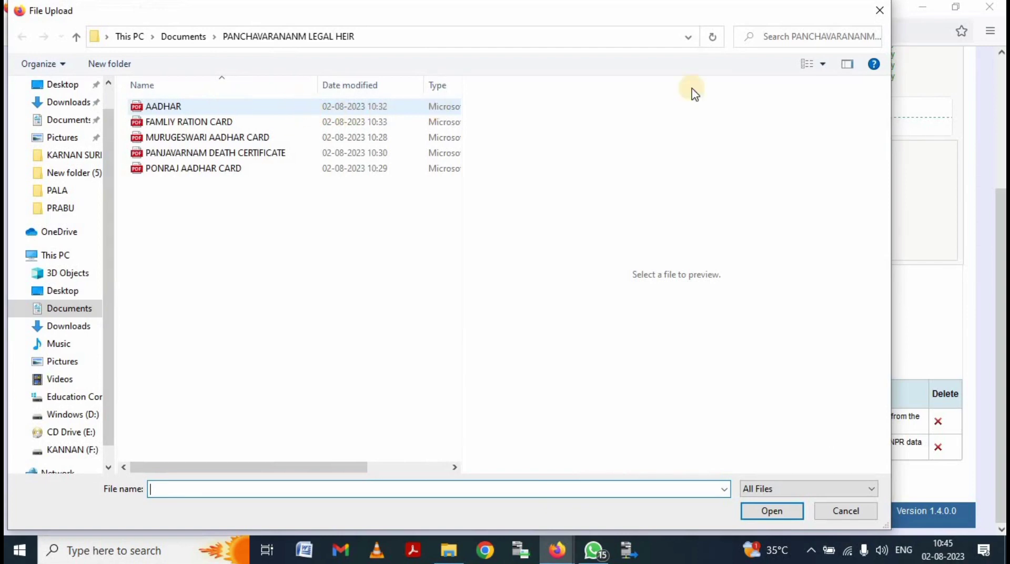
pyautogui.click(882, 10)
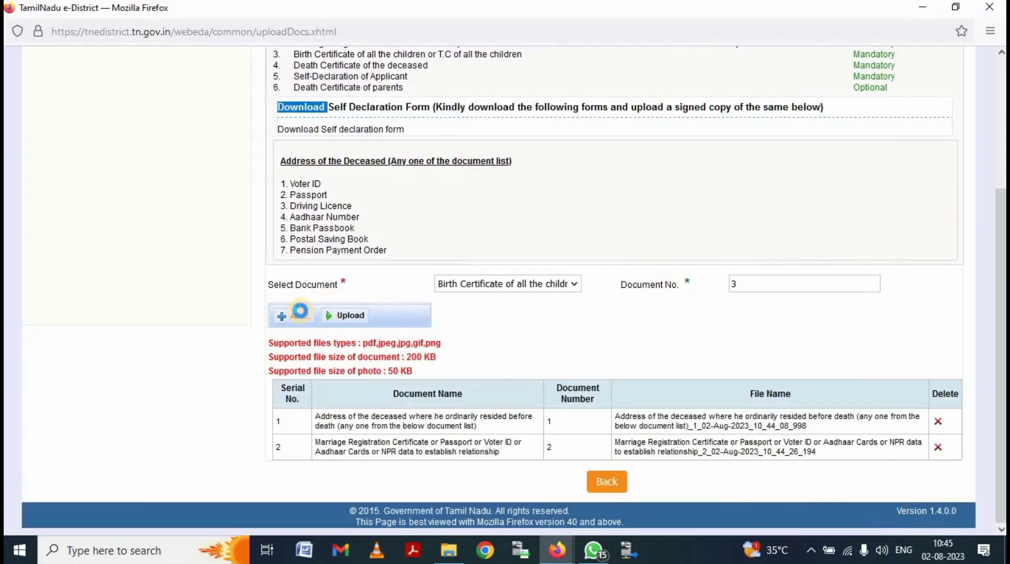
pyautogui.click(303, 316)
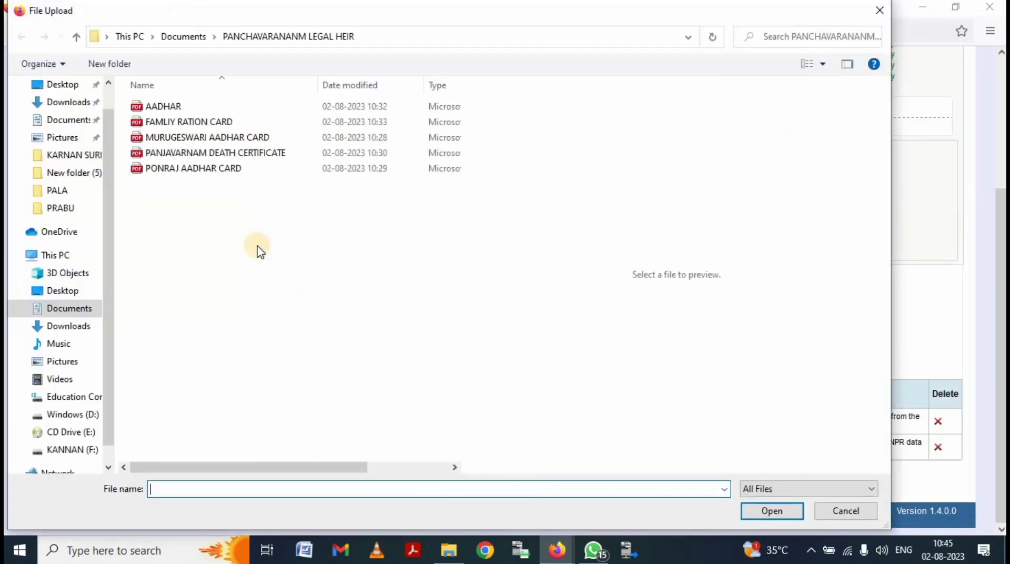
pyautogui.doubleClick(198, 108)
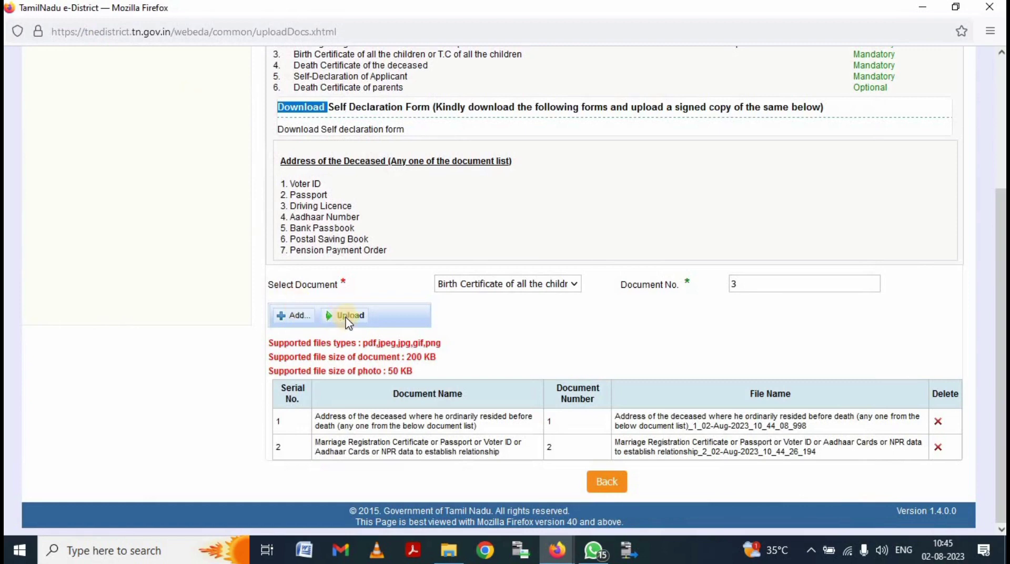
pyautogui.click(347, 318)
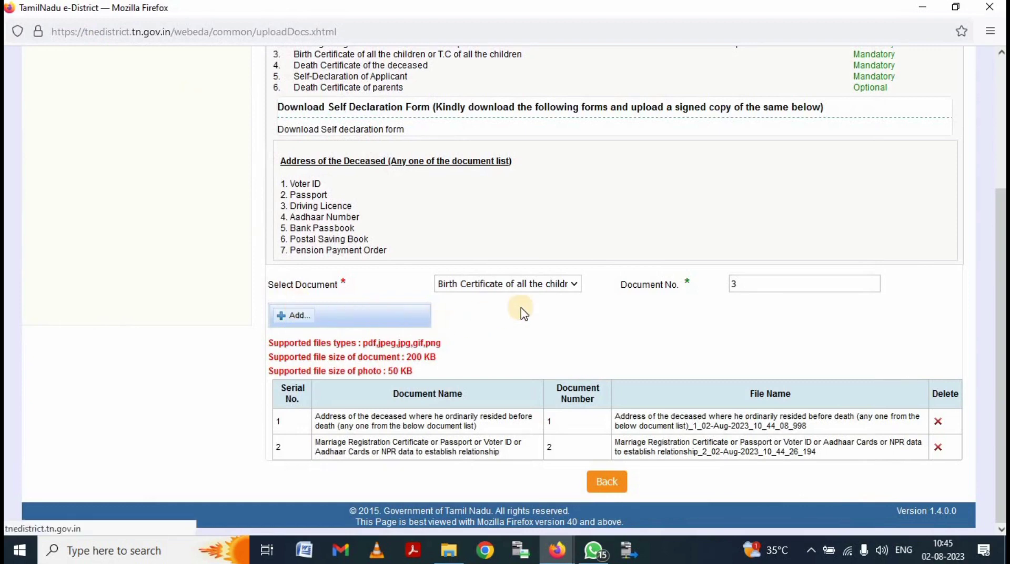
pyautogui.click(532, 287)
# - Add a Birth Certificate entry numbered 4 and upload the Aadhaar card file
pyautogui.click(636, 353)
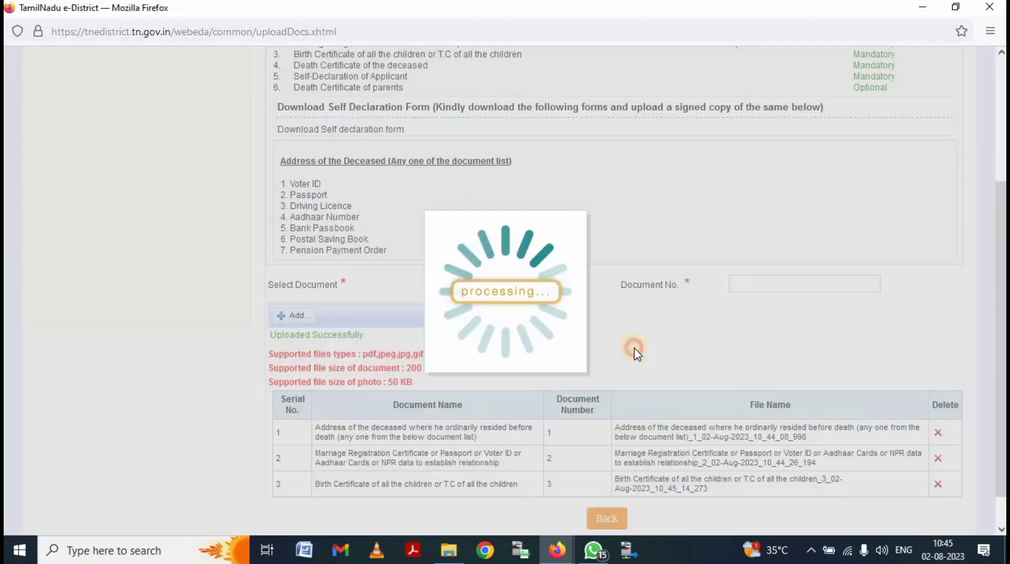
pyautogui.click(794, 290)
pyautogui.write('4')
pyautogui.click(290, 316)
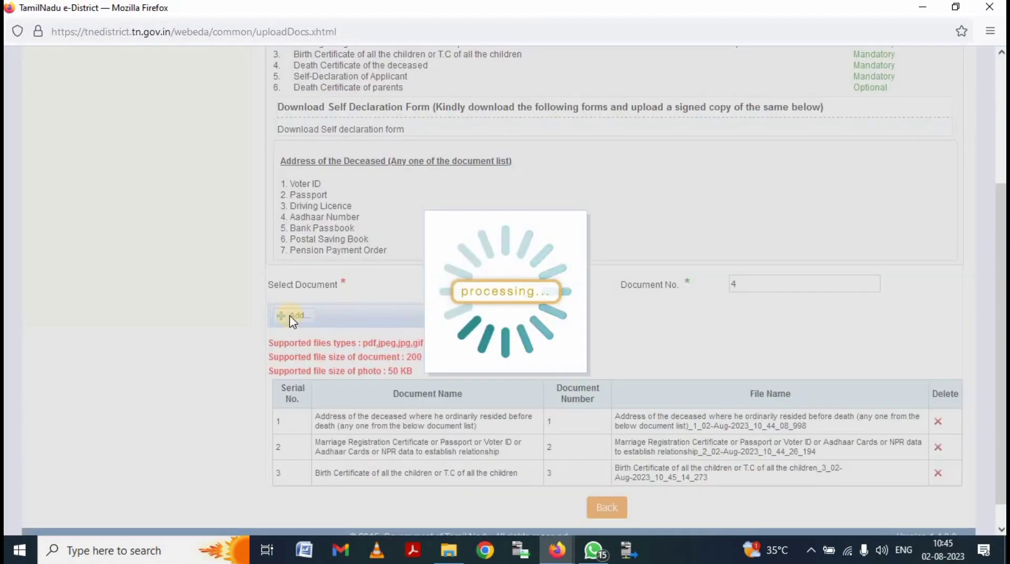
pyautogui.click(290, 316)
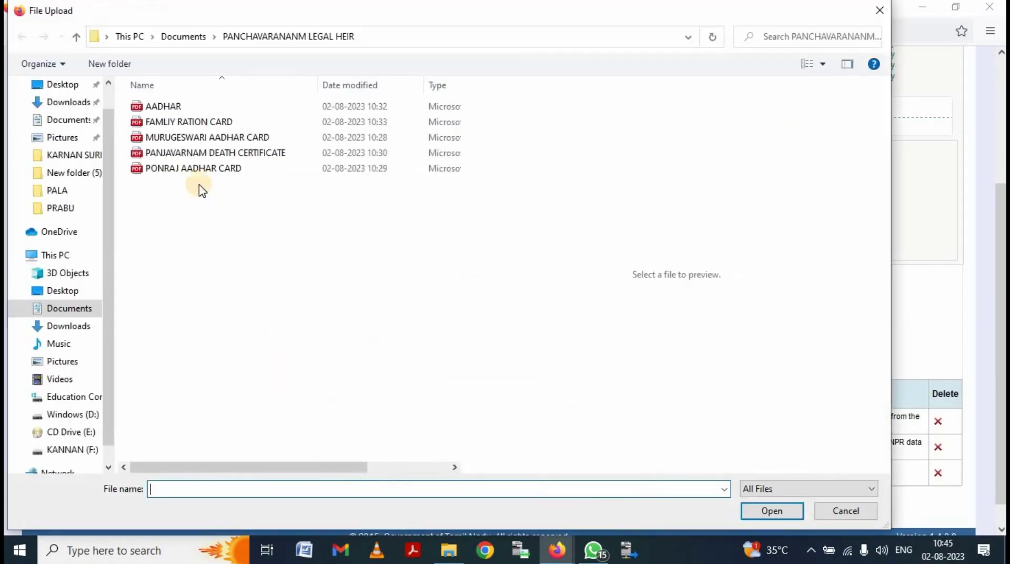
pyautogui.doubleClick(192, 137)
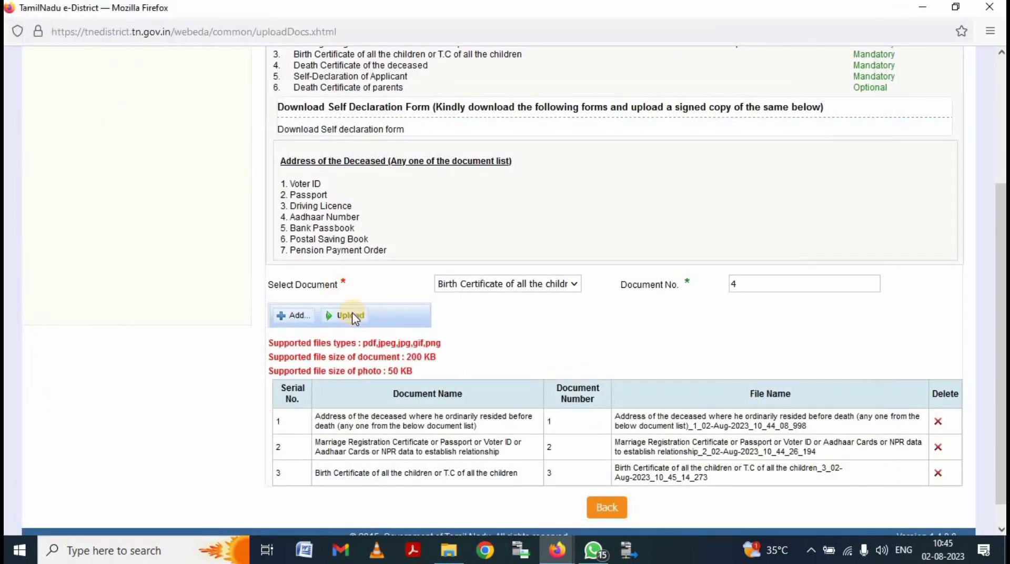
pyautogui.click(352, 316)
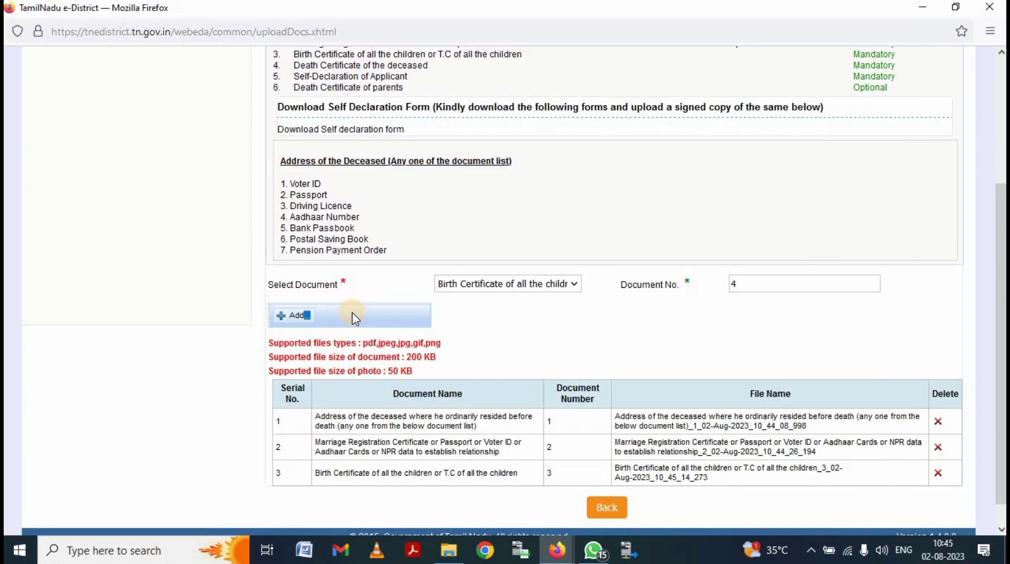
pyautogui.click(544, 289)
pyautogui.click(205, 261)
pyautogui.scroll(-1, 516, 323)
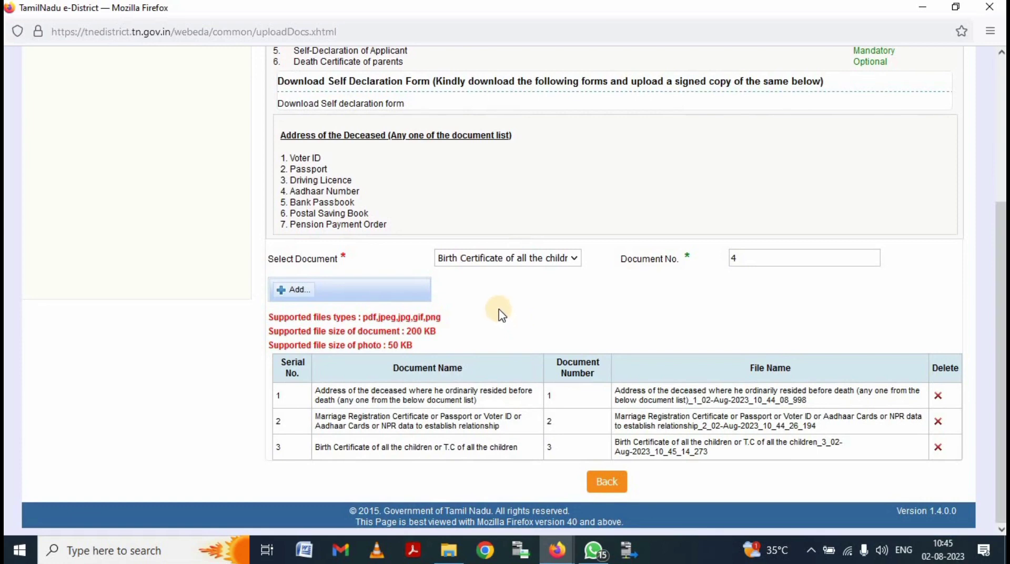
pyautogui.scroll(8, 90, 149)
# - Reopen the saved Legal Heir Certificate application's document upload page
pyautogui.click(104, 134)
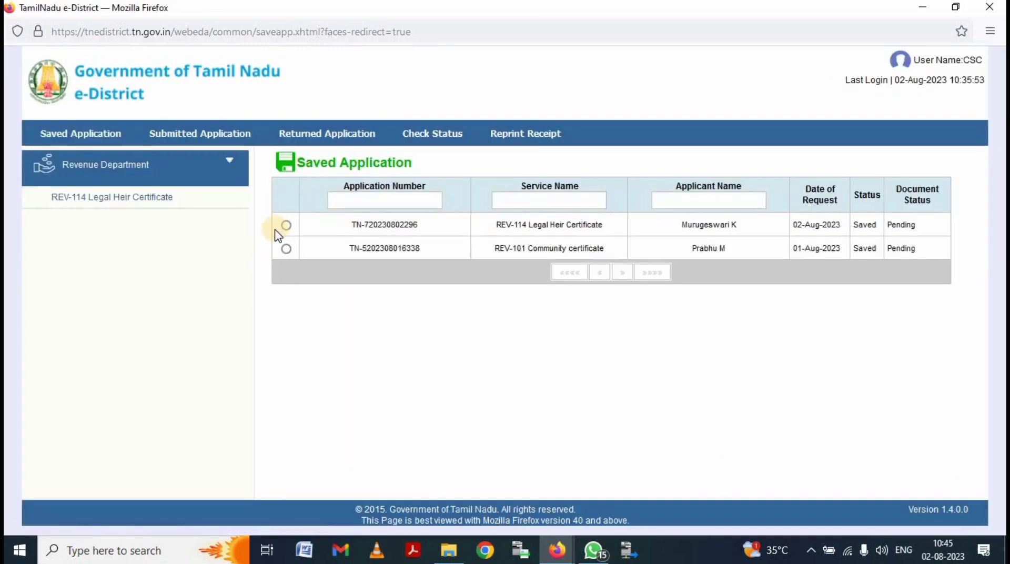
pyautogui.click(286, 225)
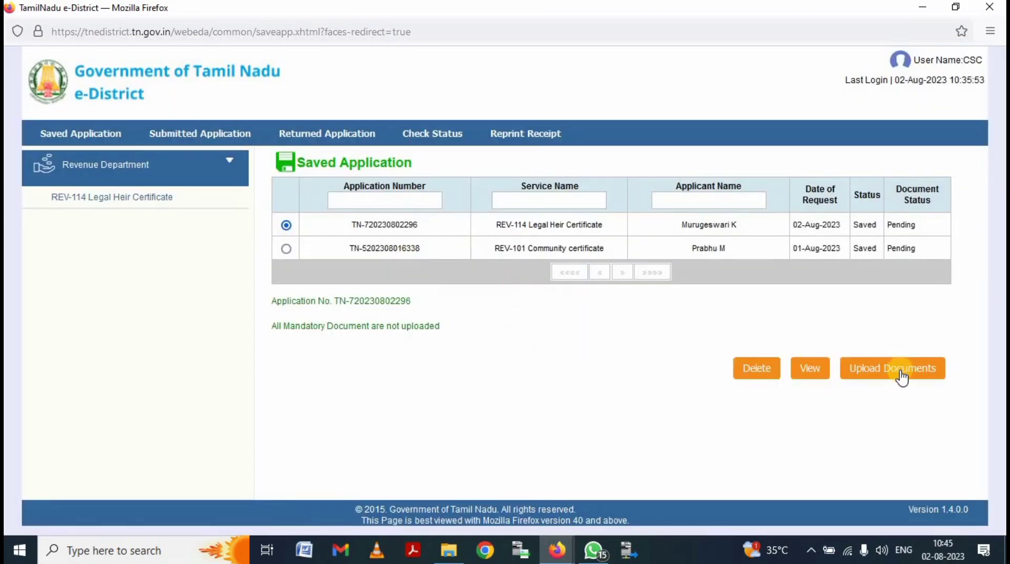
pyautogui.click(902, 377)
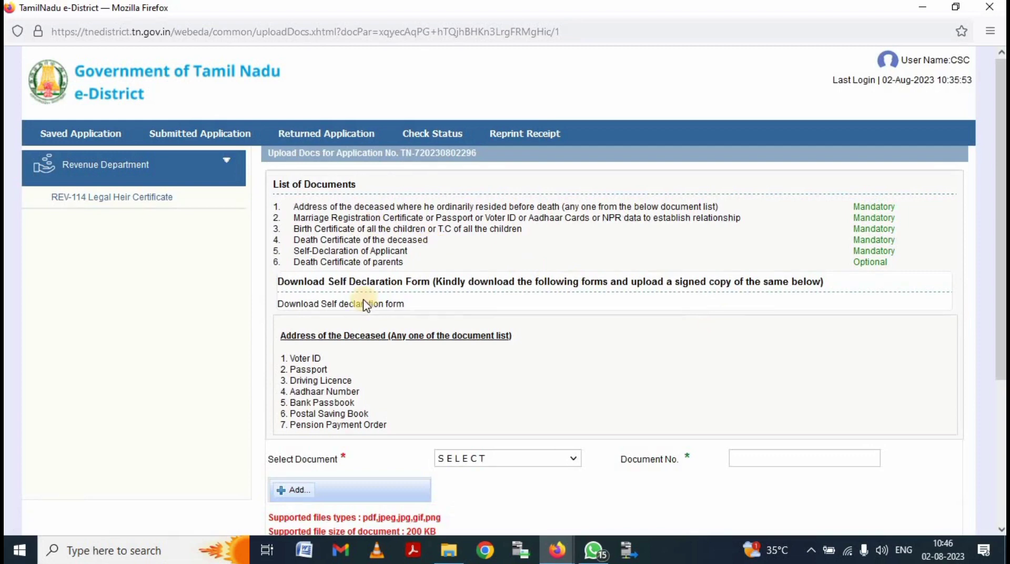
# - Download the self-declaration form and confirm opening it
pyautogui.tripleClick(366, 304)
pyautogui.click(435, 313)
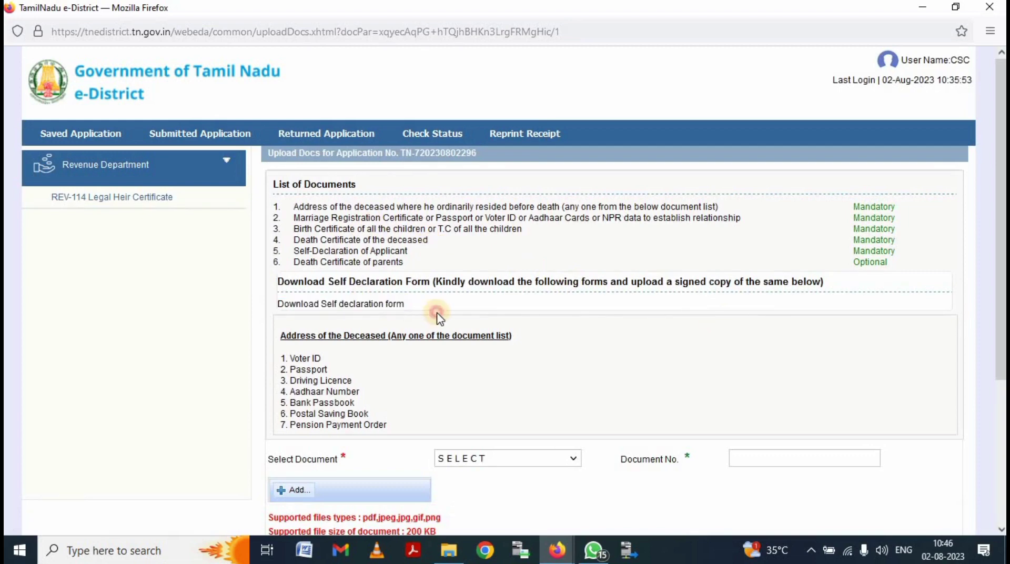
pyautogui.click(363, 311)
pyautogui.scroll(-3, 361, 309)
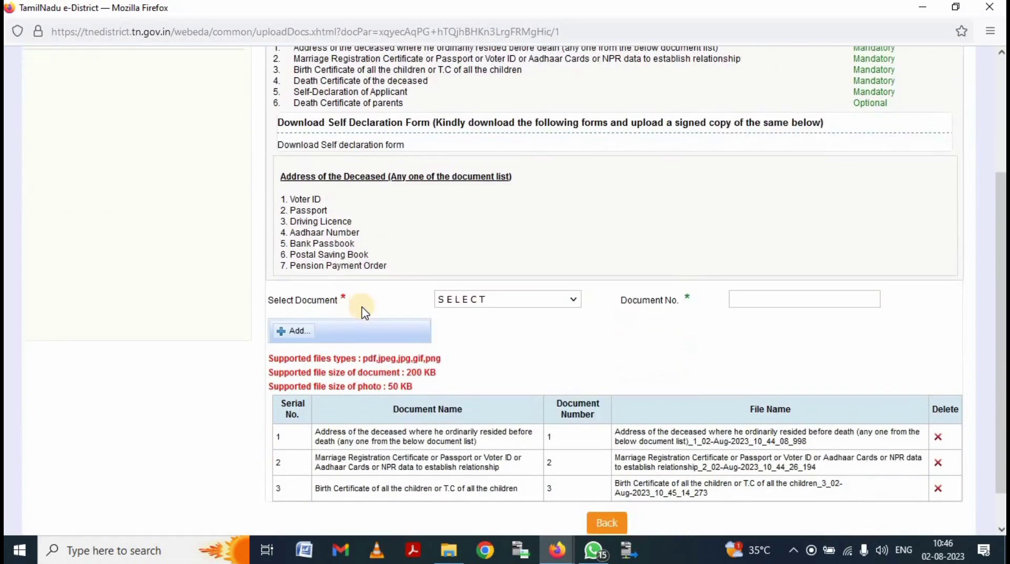
pyautogui.click(561, 356)
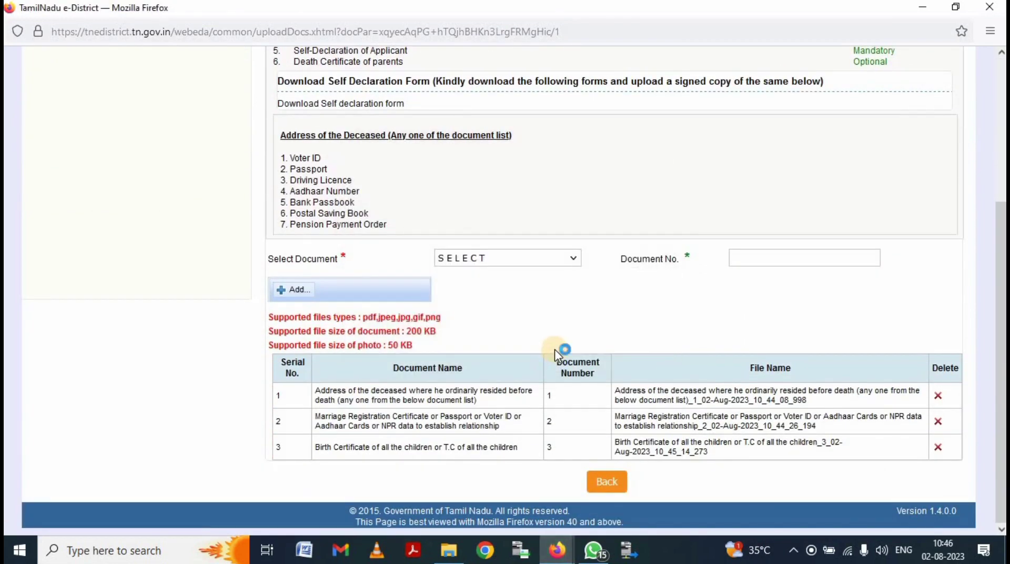
# - Add a Birth Certificate entry numbered 4 with an Aadhaar card file
pyautogui.click(481, 260)
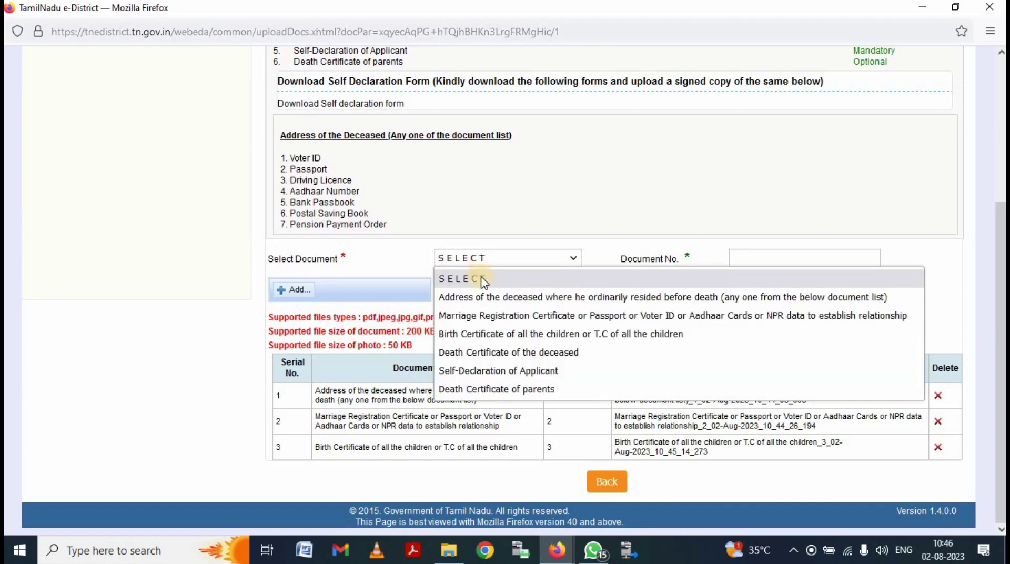
pyautogui.click(513, 333)
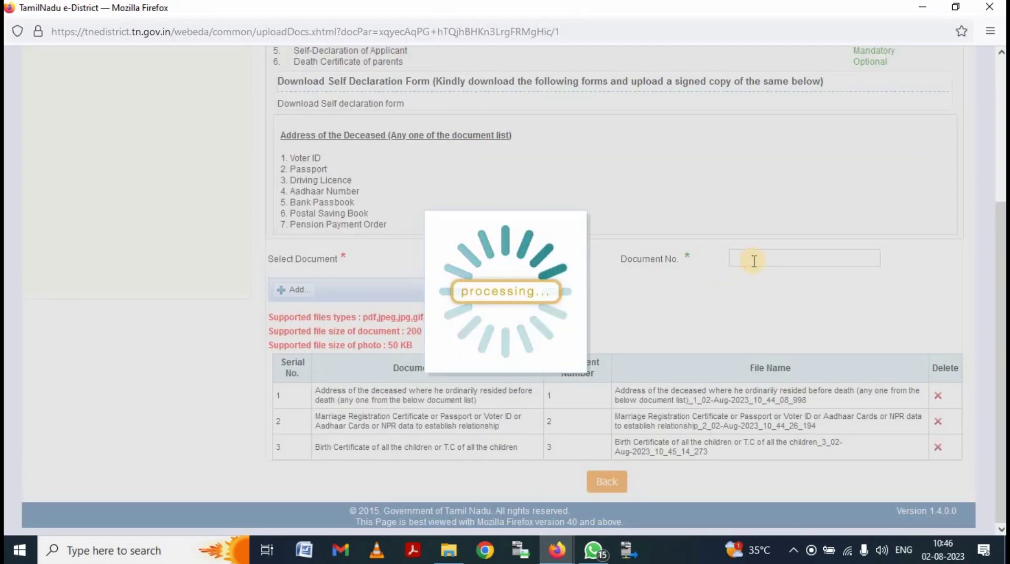
pyautogui.click(753, 259)
pyautogui.write('4')
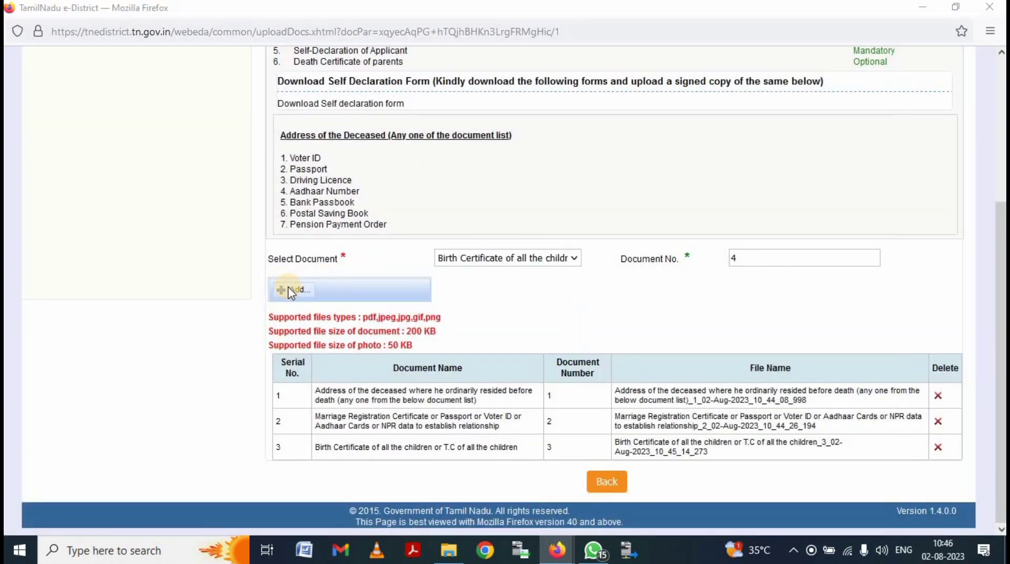
pyautogui.click(291, 290)
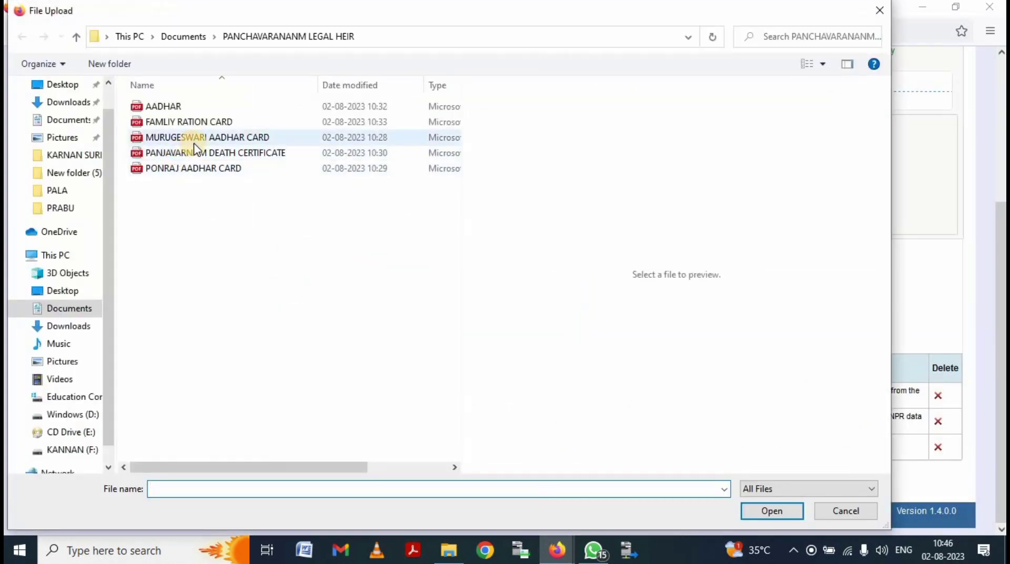
pyautogui.doubleClick(193, 138)
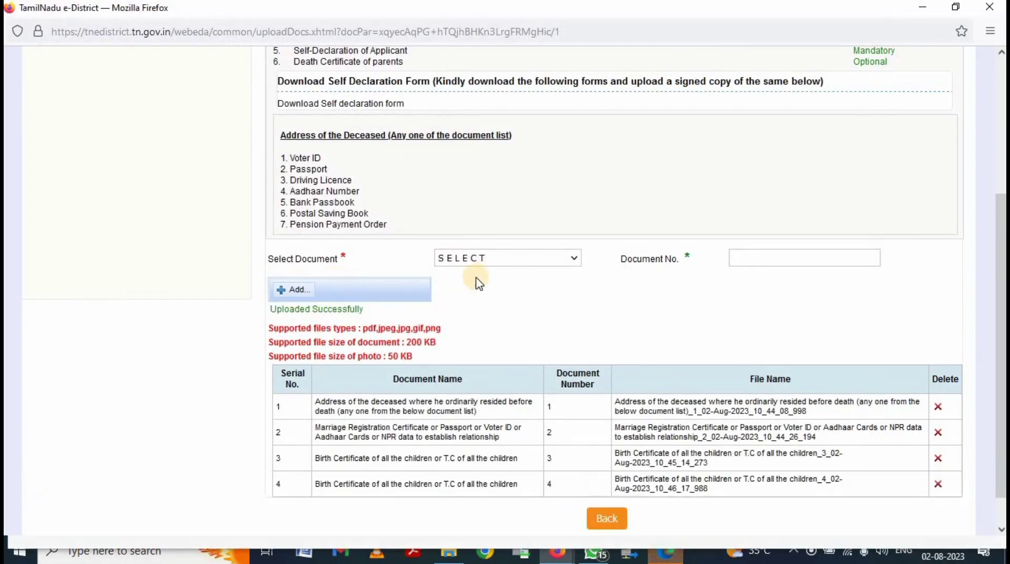
# - Add another Birth Certificate entry numbered 5 and attach its file
pyautogui.click(483, 258)
pyautogui.click(521, 333)
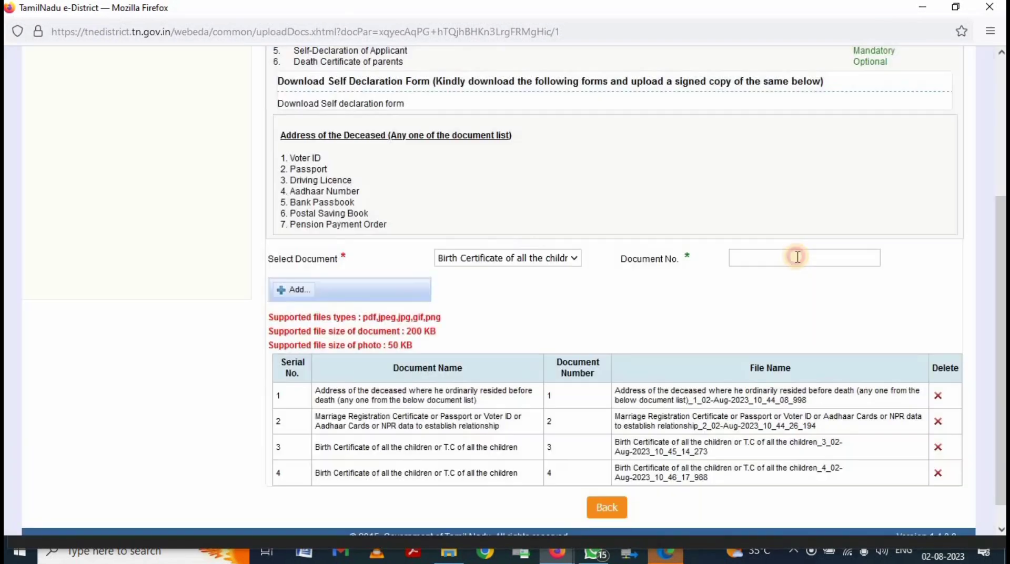
pyautogui.click(797, 257)
pyautogui.write('5')
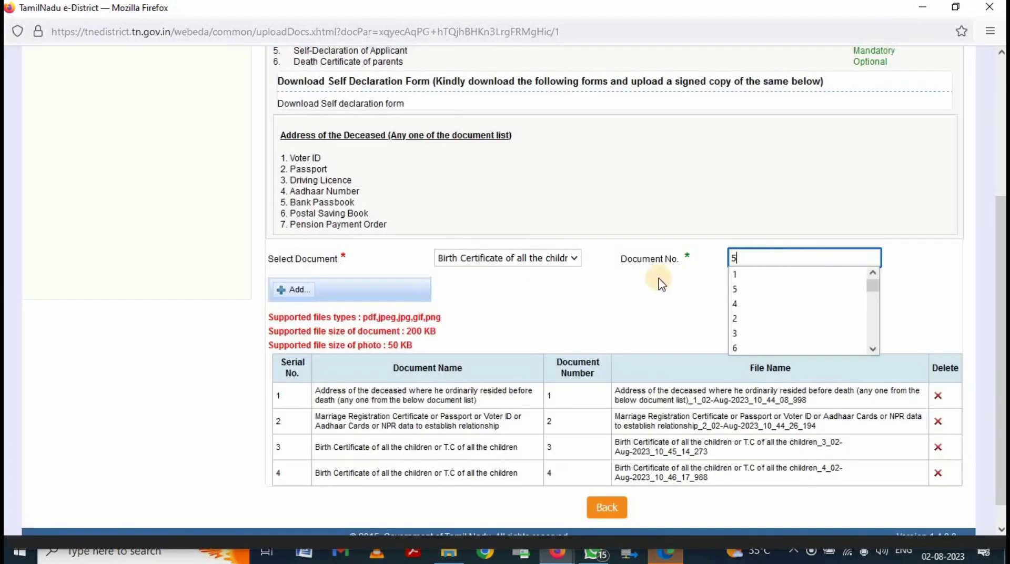
pyautogui.click(297, 289)
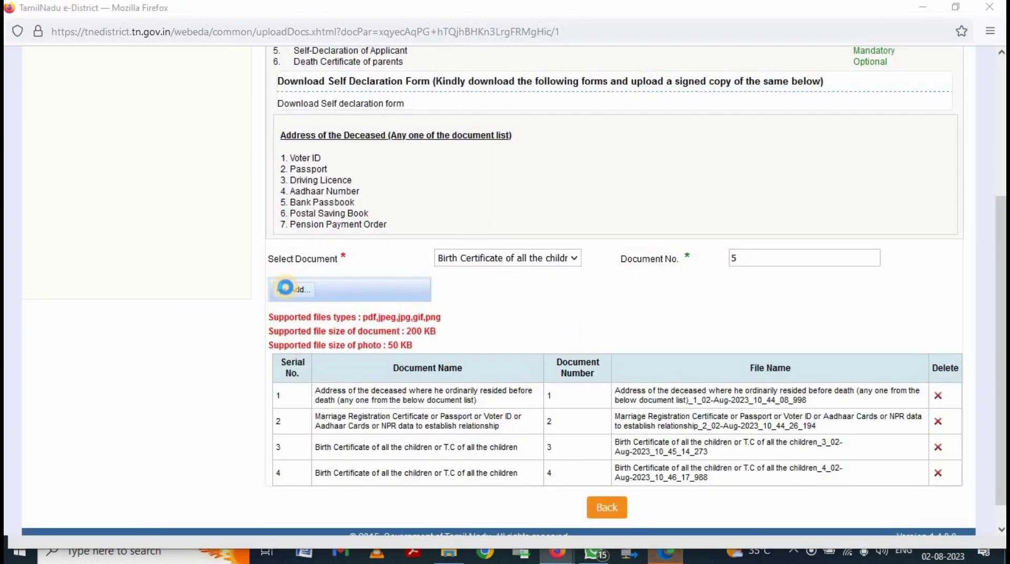
pyautogui.click(288, 291)
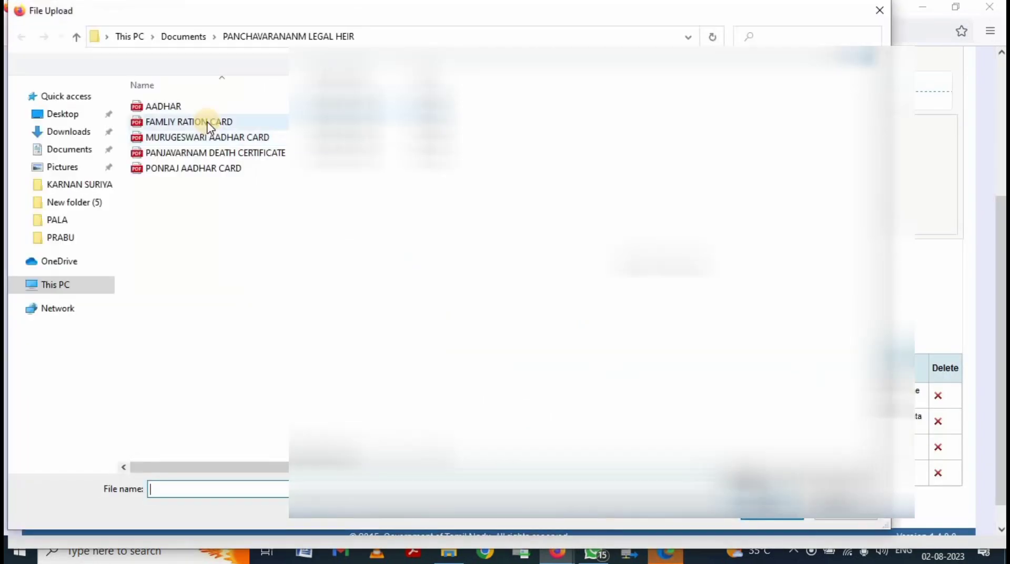
pyautogui.doubleClick(228, 169)
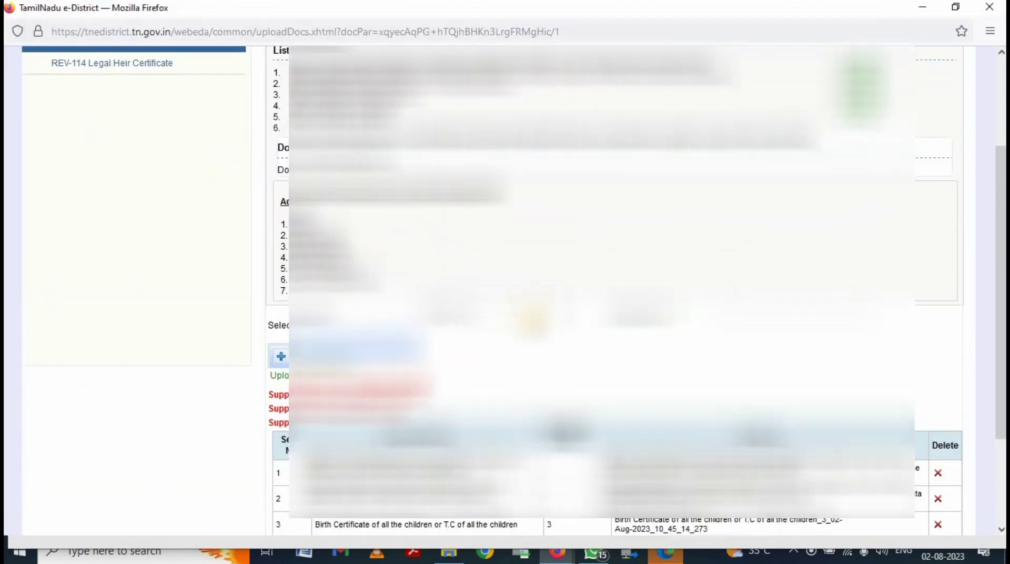
pyautogui.scroll(-3, 526, 289)
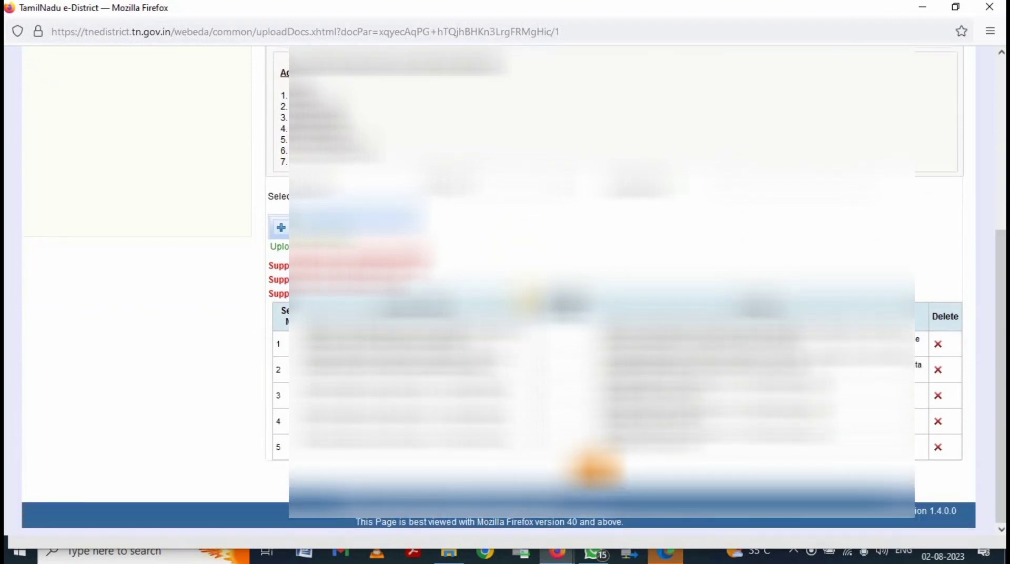